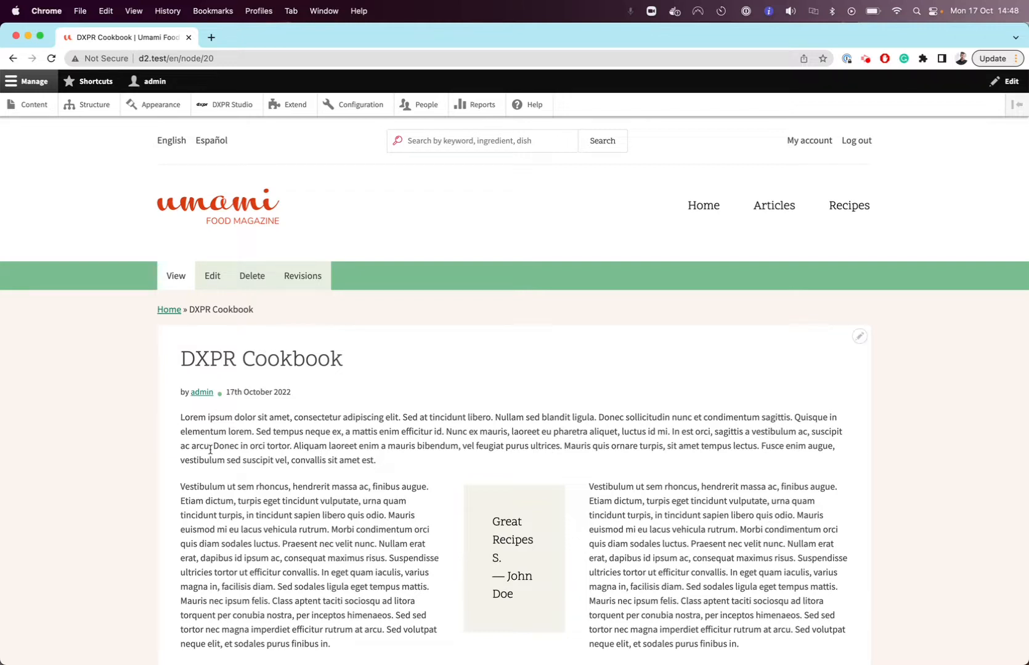
# Review the DXPR Cookbook landing page's title and body content, including its edit form.
pyautogui.scroll(-5, 210, 449)
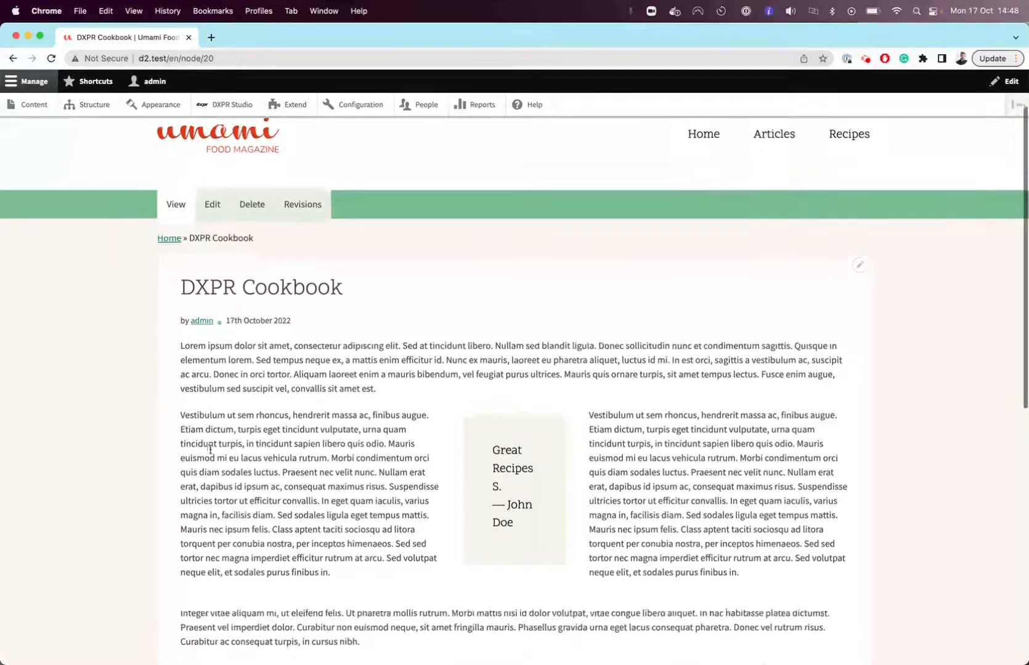
pyautogui.scroll(-2, 210, 449)
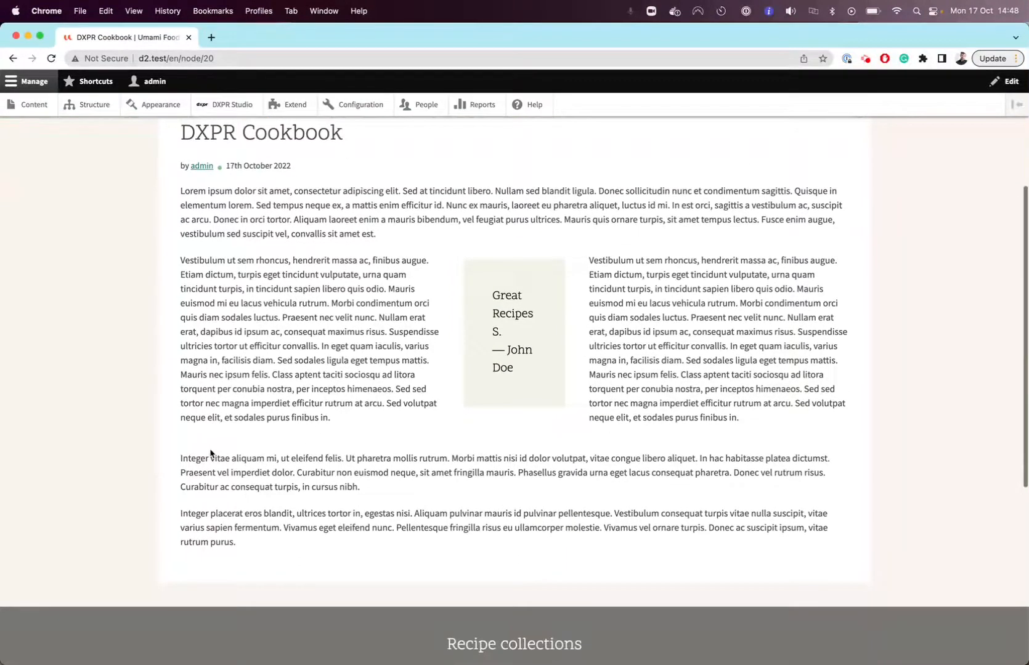
pyautogui.scroll(1, 307, 370)
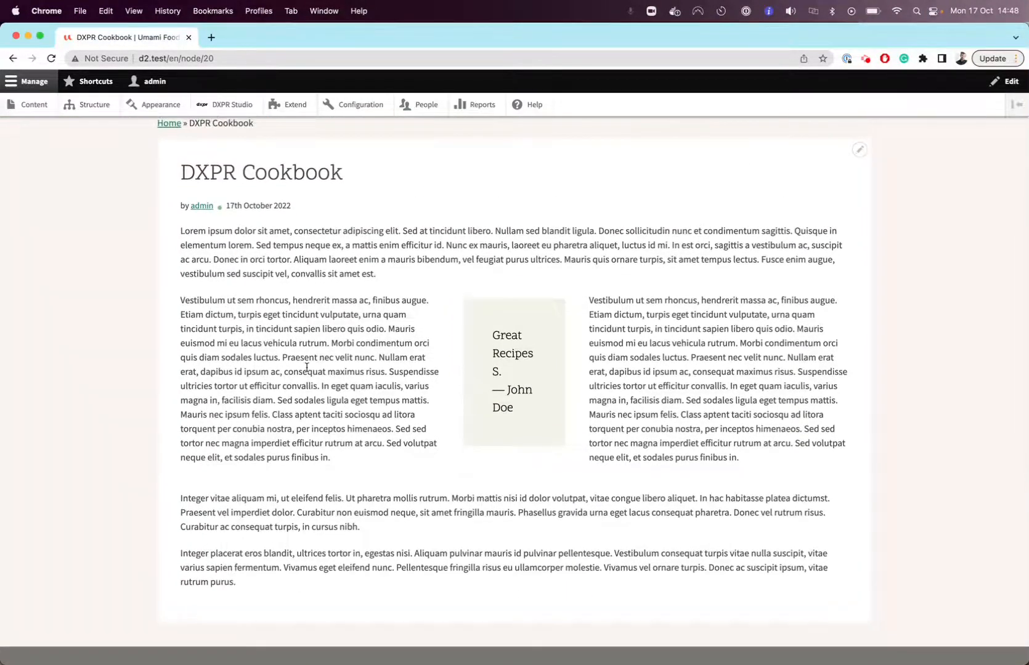
pyautogui.scroll(2, 192, 260)
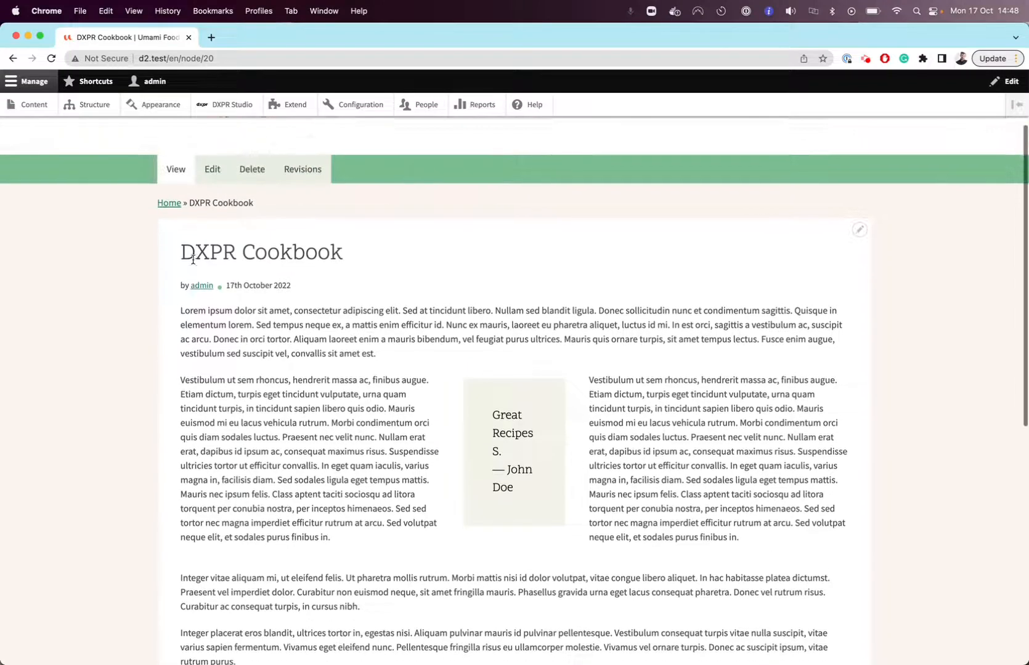
pyautogui.moveTo(180, 259); pyautogui.dragTo(397, 254)
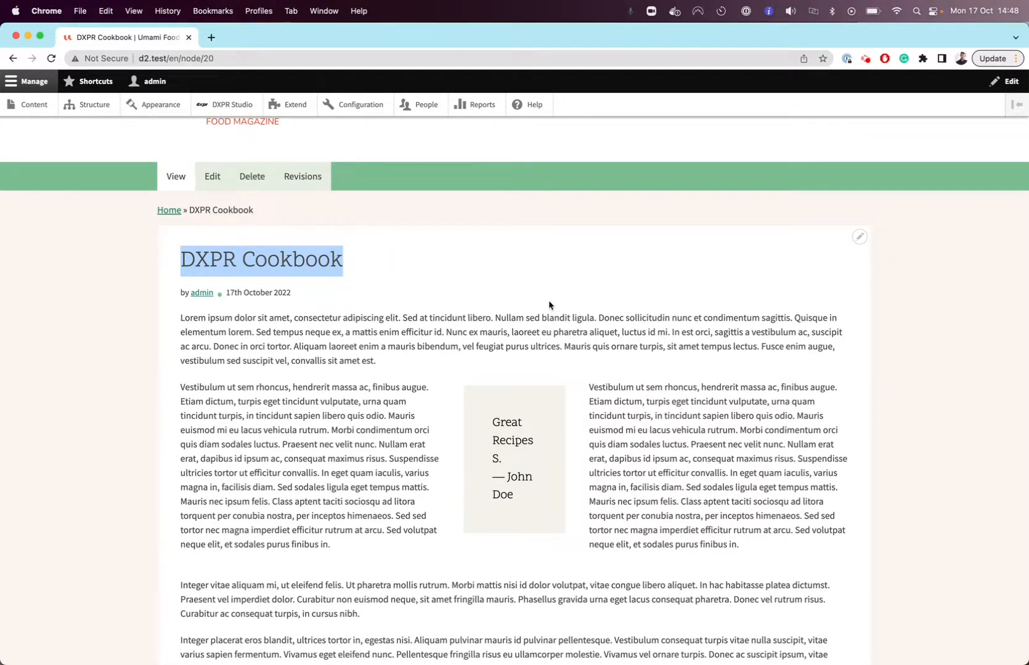
pyautogui.click(213, 178)
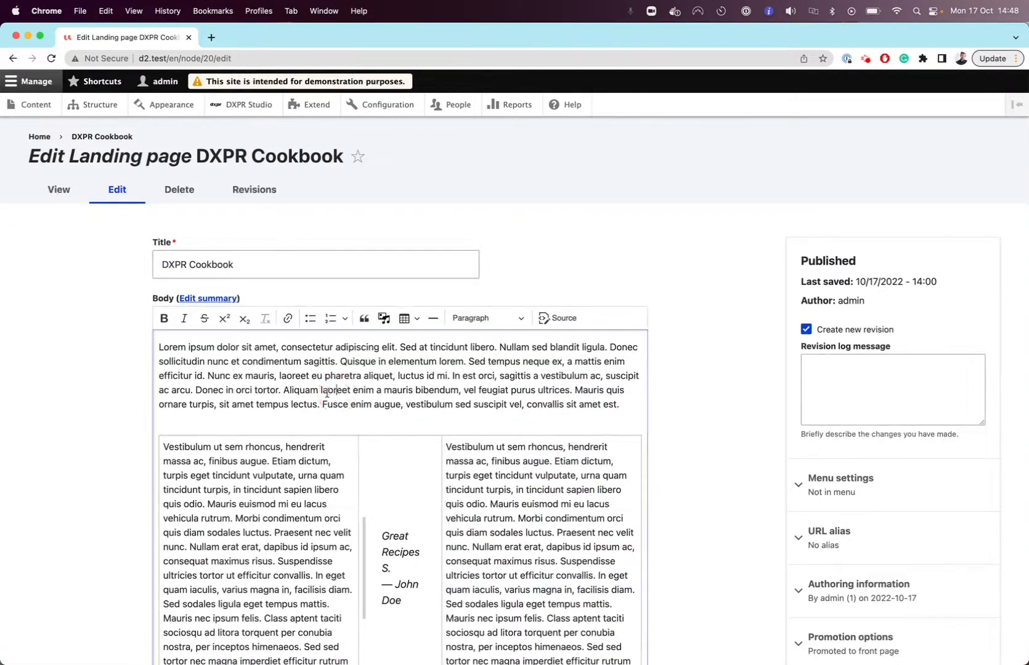
pyautogui.click(59, 190)
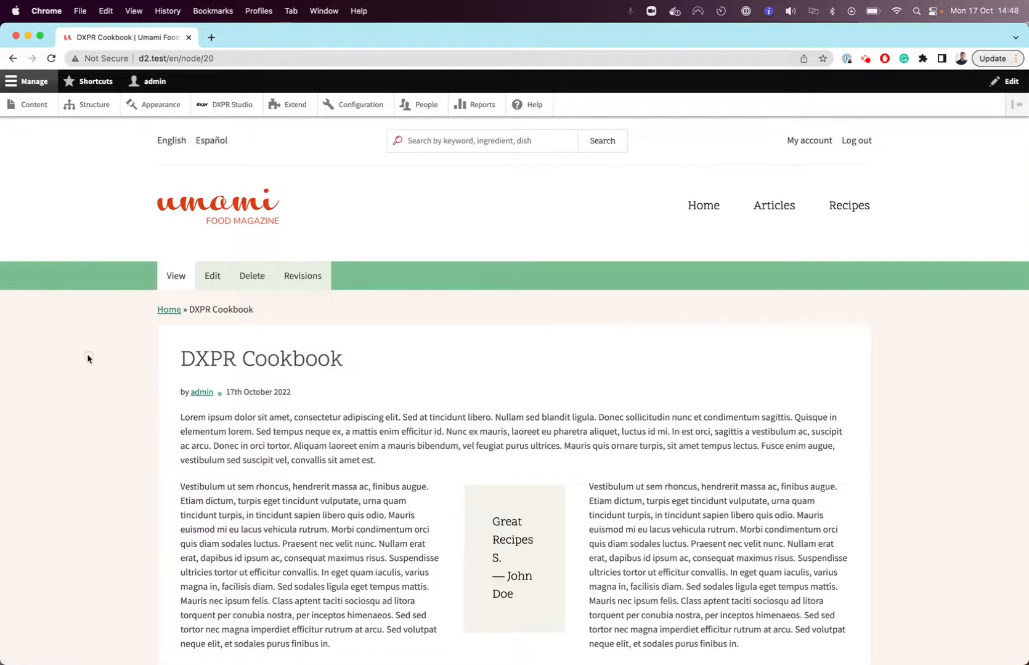
pyautogui.scroll(-3, 87, 353)
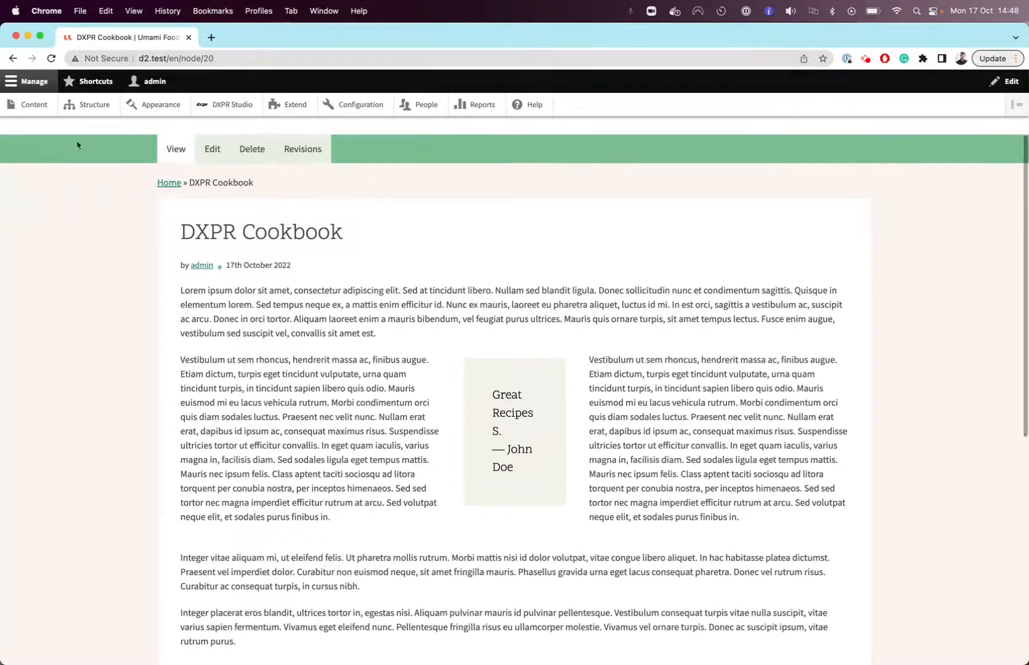
# Open the site structure in a new browser tab and go to the Landing page content type's display settings.
pyautogui.rightClick(86, 104)
pyautogui.click(96, 106)
pyautogui.click(244, 38)
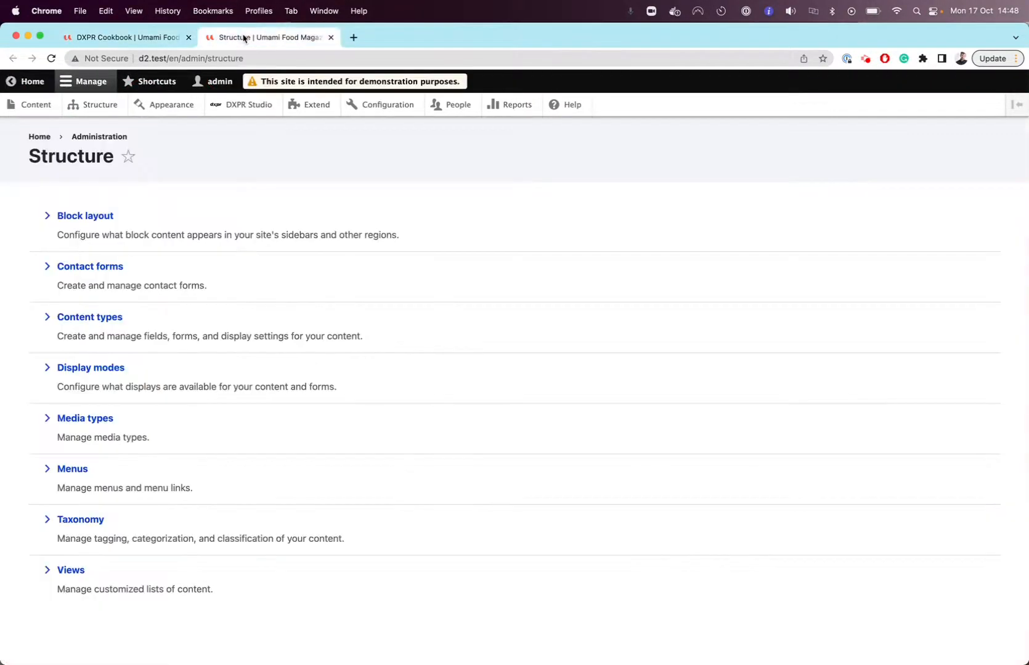
pyautogui.click(120, 319)
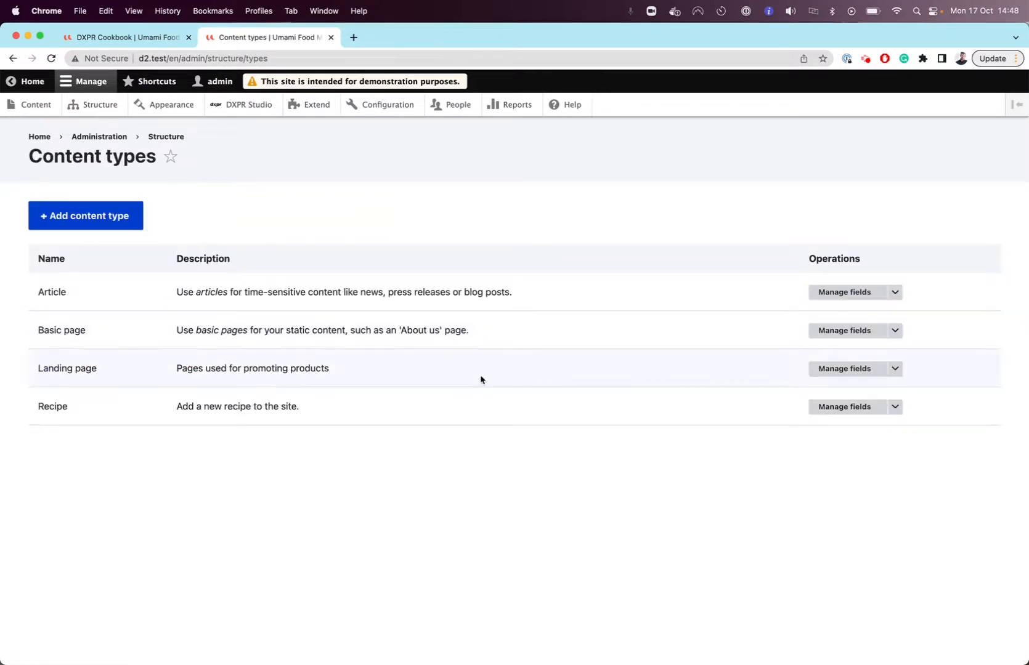
pyautogui.click(894, 369)
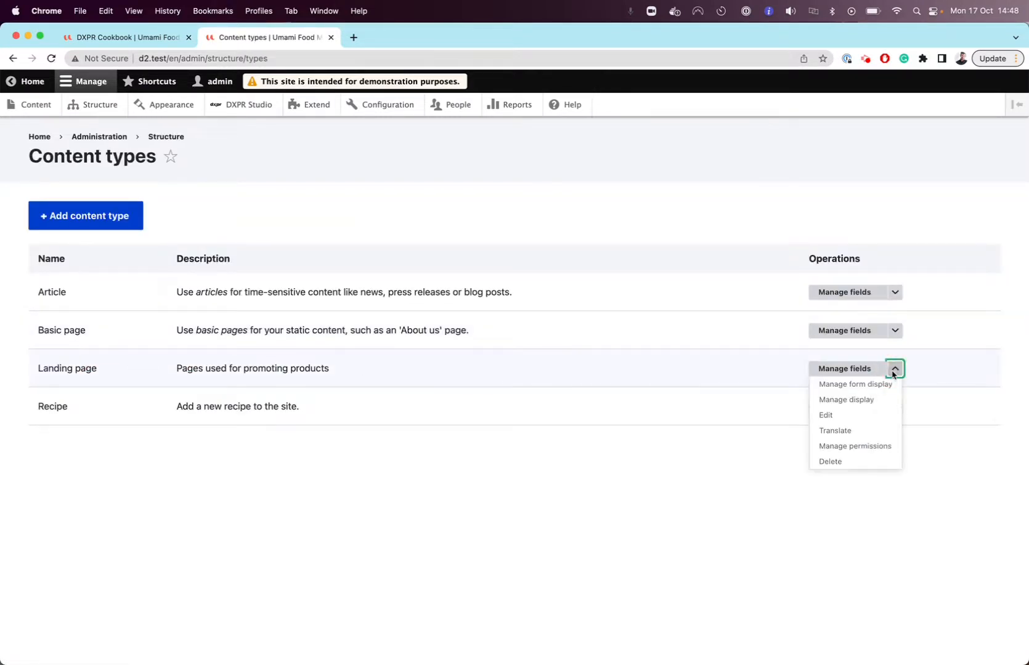
pyautogui.click(846, 401)
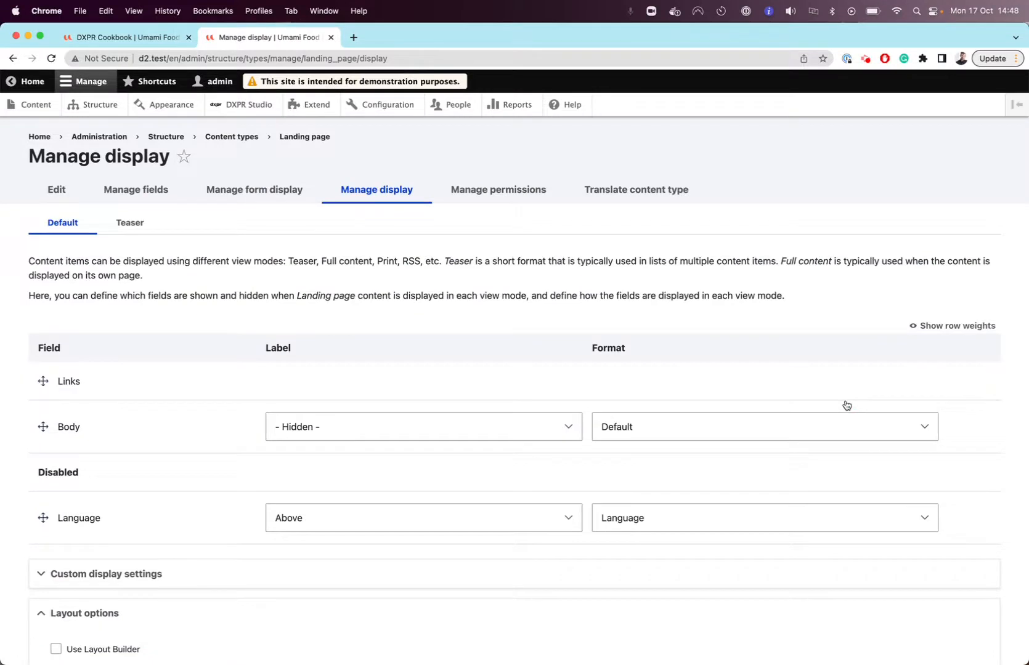
# Set the Body field's display format to DXPR Builder and save the display settings.
pyautogui.click(730, 425)
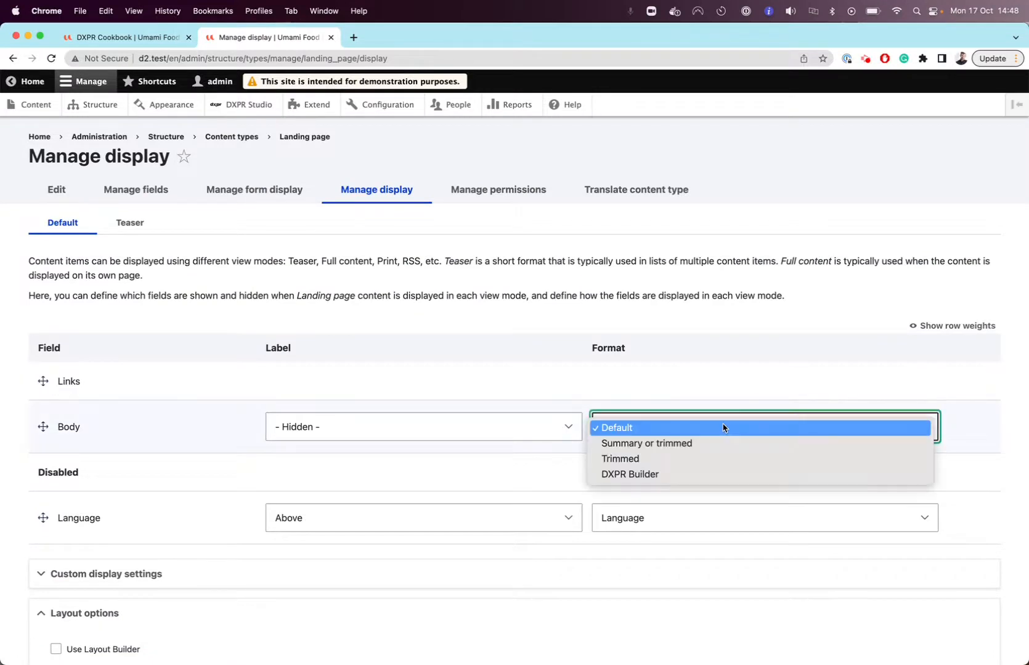
pyautogui.click(618, 475)
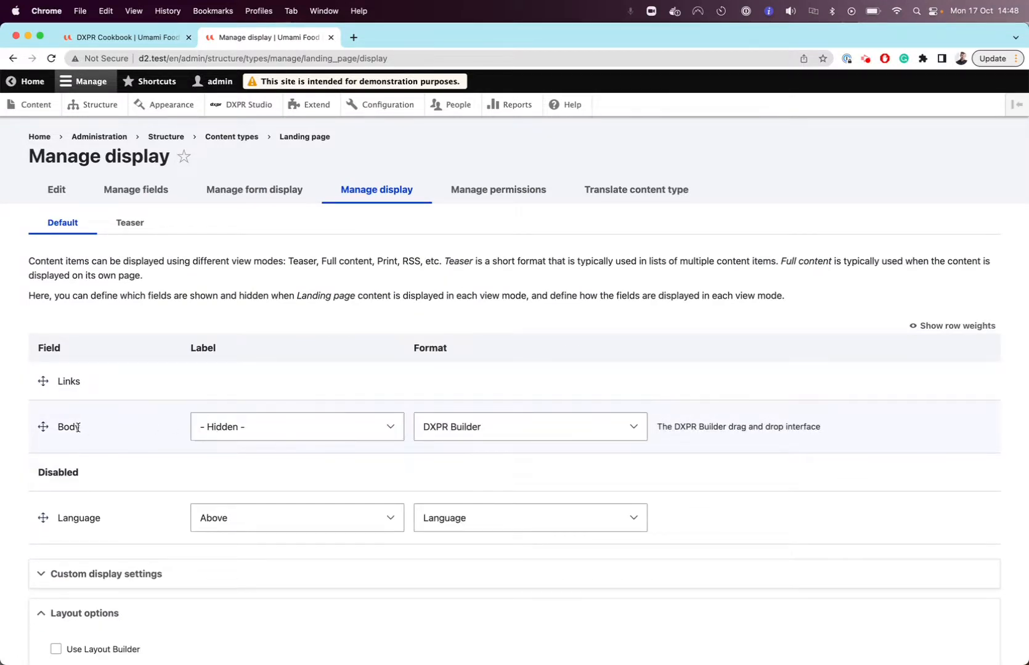
pyautogui.scroll(-5, 78, 427)
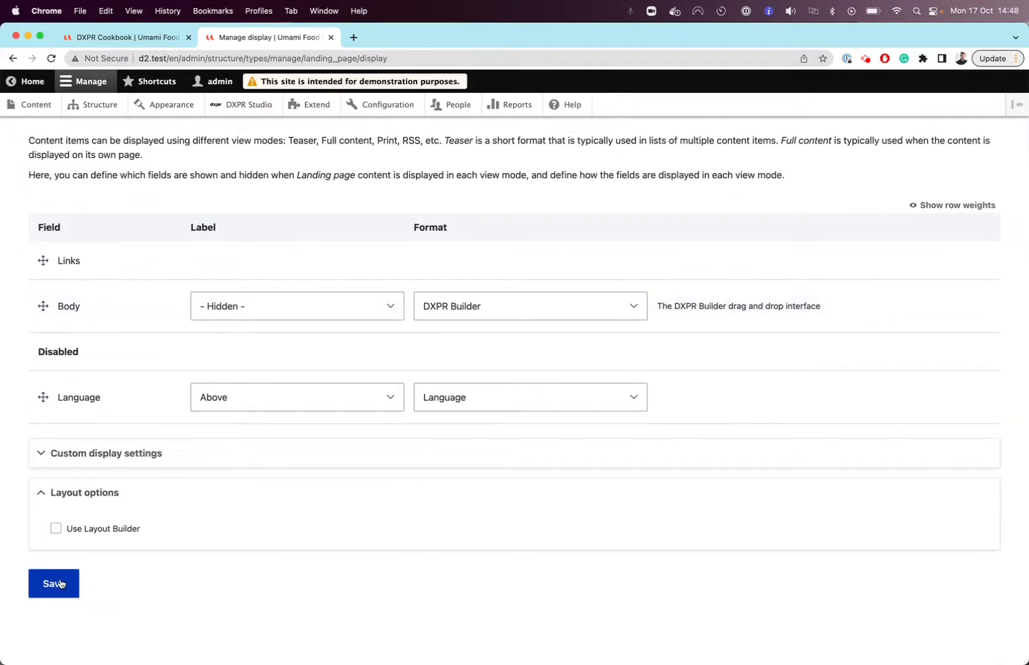
pyautogui.click(60, 583)
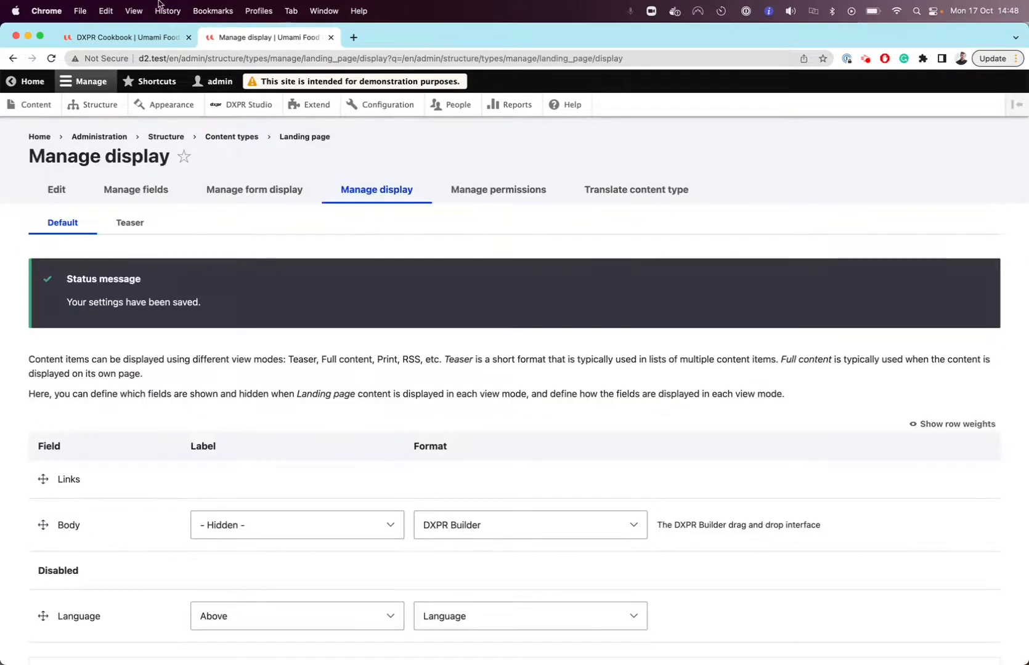
# Reload the DXPR Cookbook page and replace "Great" with "Awesome" in the quote block between the two text columns.
pyautogui.click(105, 41)
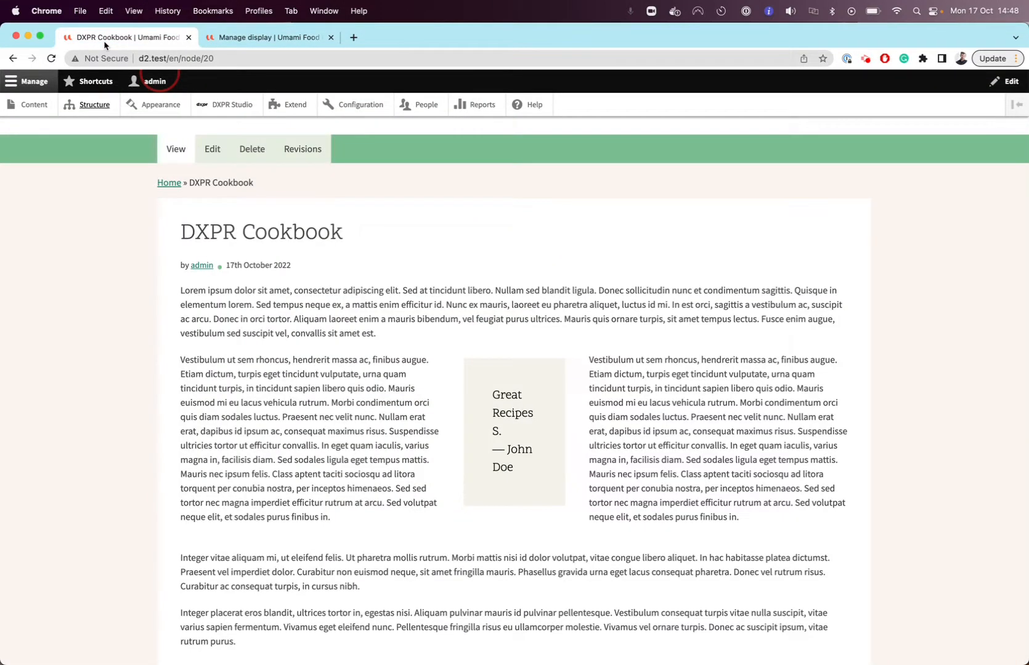
pyautogui.click(51, 58)
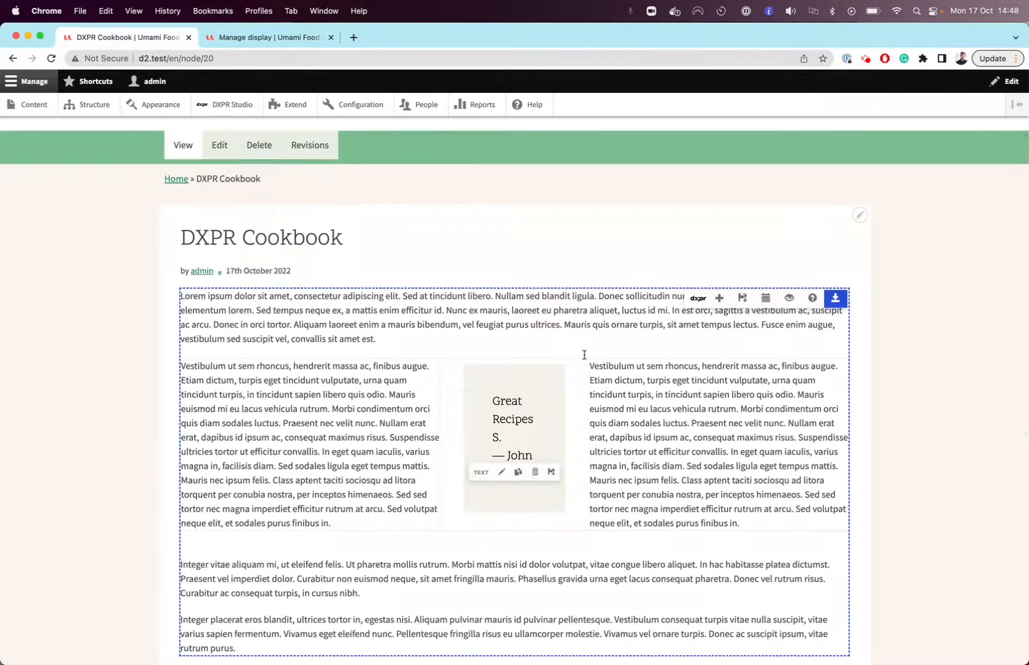
pyautogui.click(507, 403)
pyautogui.doubleClick(507, 404)
pyautogui.write('Awesome')
pyautogui.click(53, 373)
pyautogui.scroll(-2, 53, 373)
pyautogui.scroll(1, 53, 373)
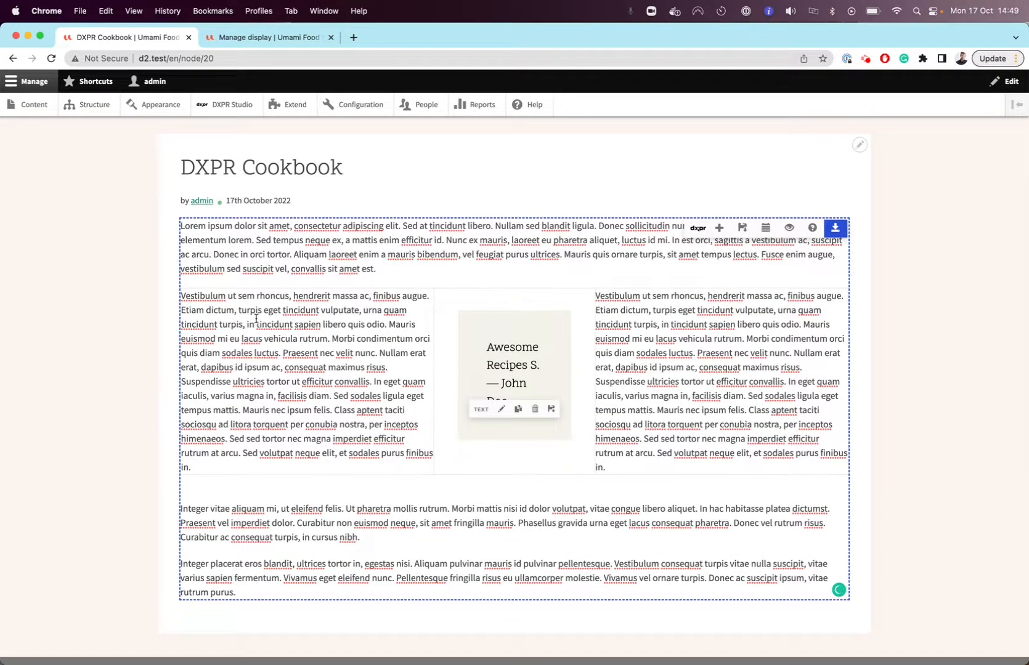
# Check the copyright text in the page footer, and open the custom block library, leaving the page edits unsaved.
pyautogui.scroll(-5, 257, 319)
pyautogui.scroll(-7, 256, 319)
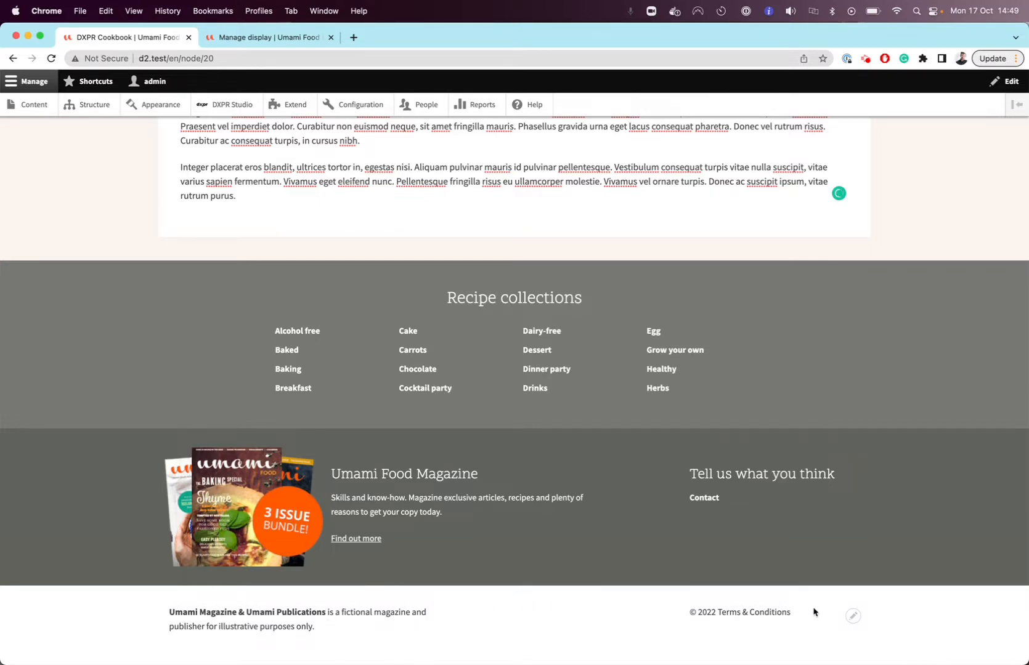
pyautogui.moveTo(806, 615); pyautogui.dragTo(704, 617)
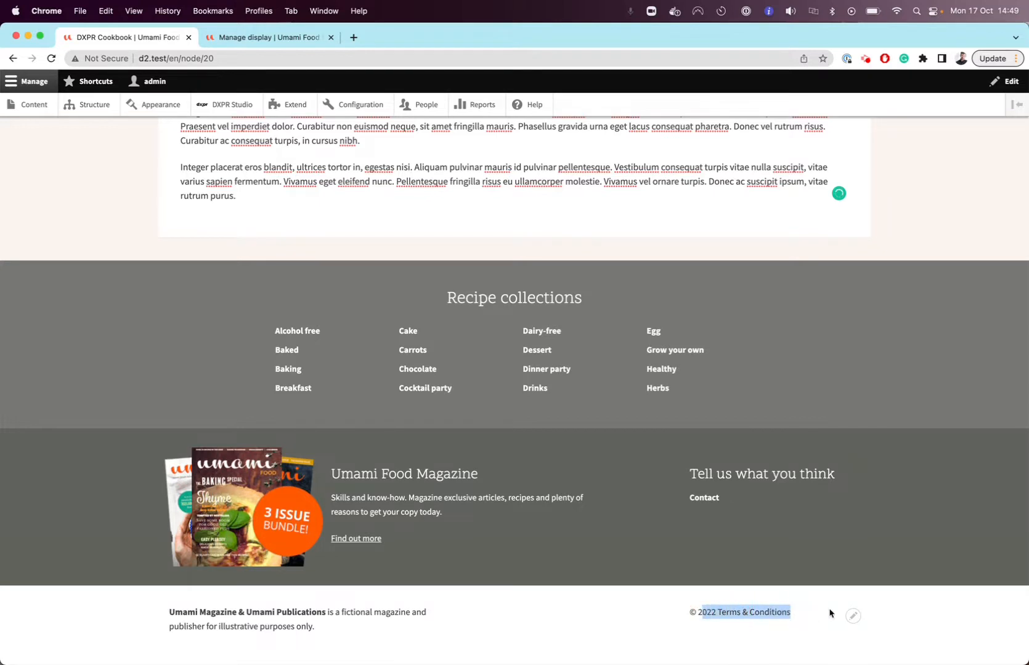
pyautogui.click(614, 624)
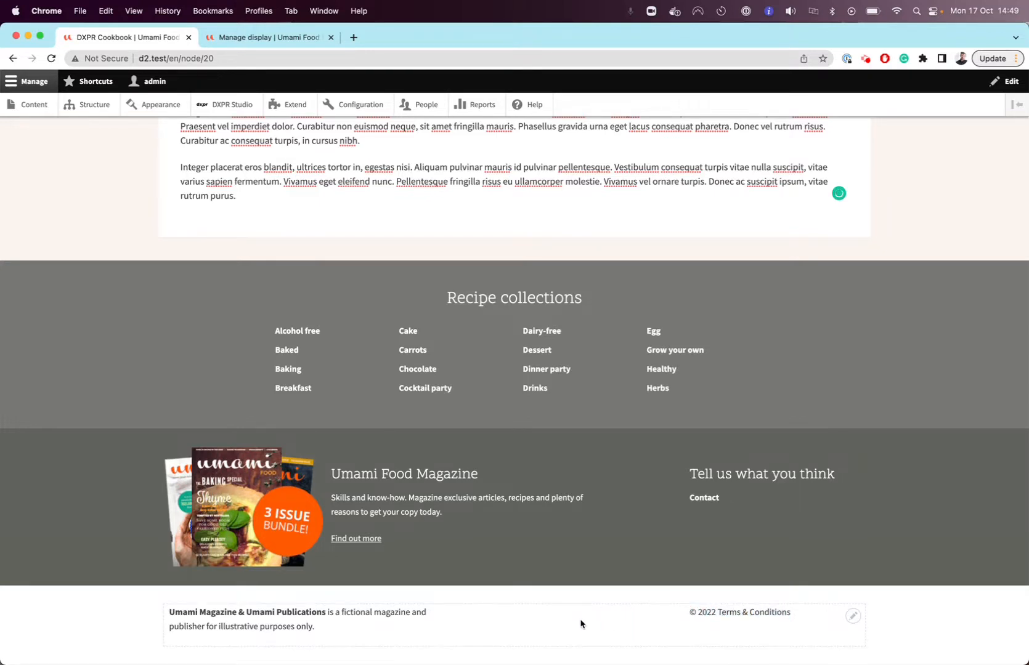
pyautogui.click(94, 106)
pyautogui.press('Return')
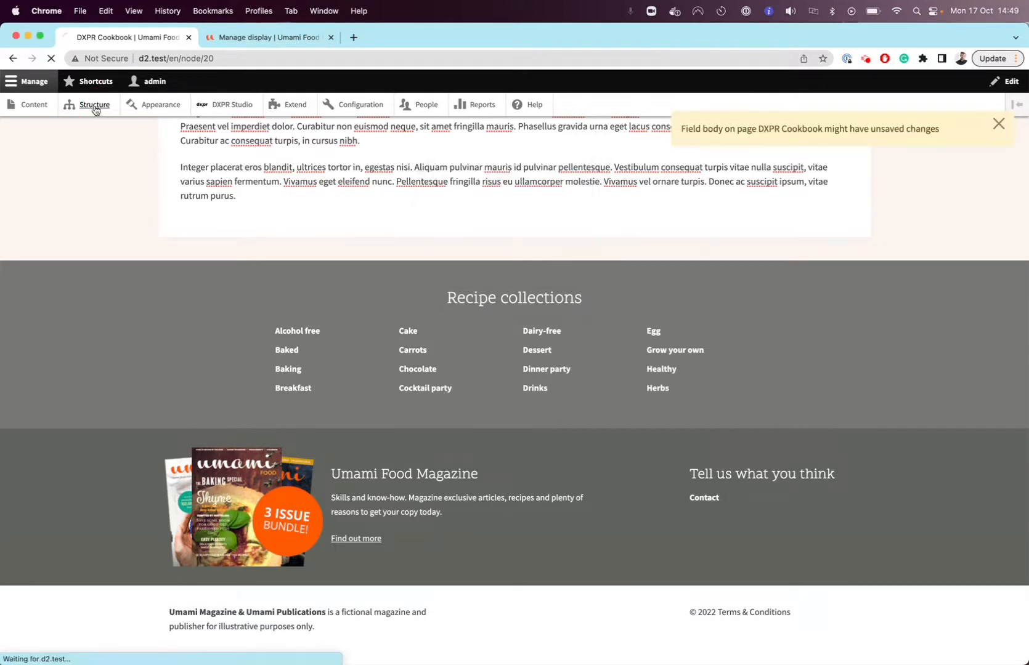
pyautogui.click(114, 216)
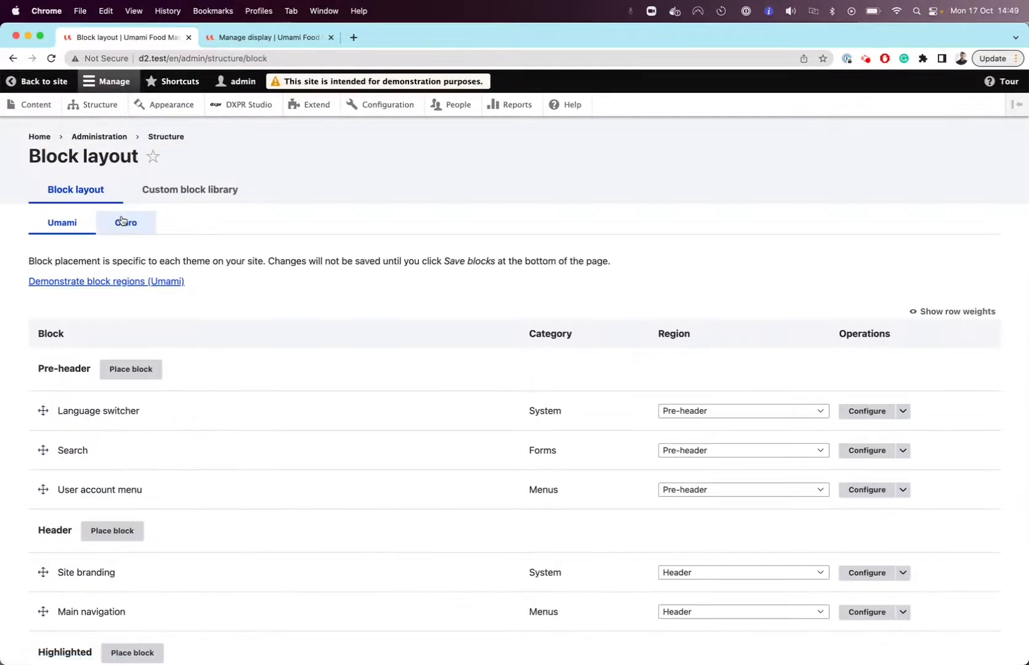
pyautogui.click(164, 204)
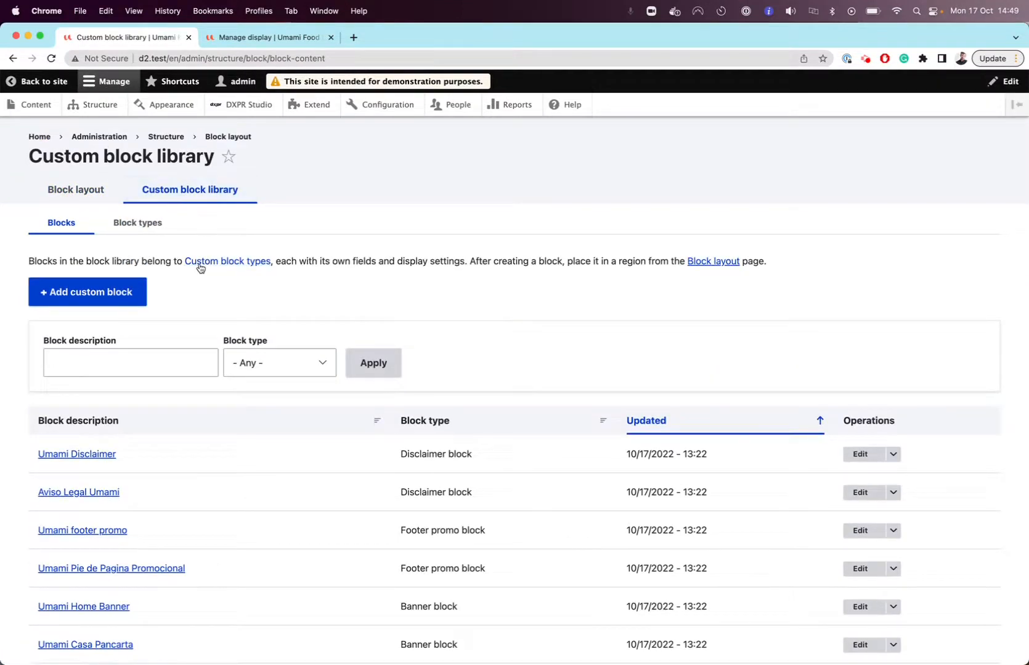
pyautogui.scroll(-5, 199, 263)
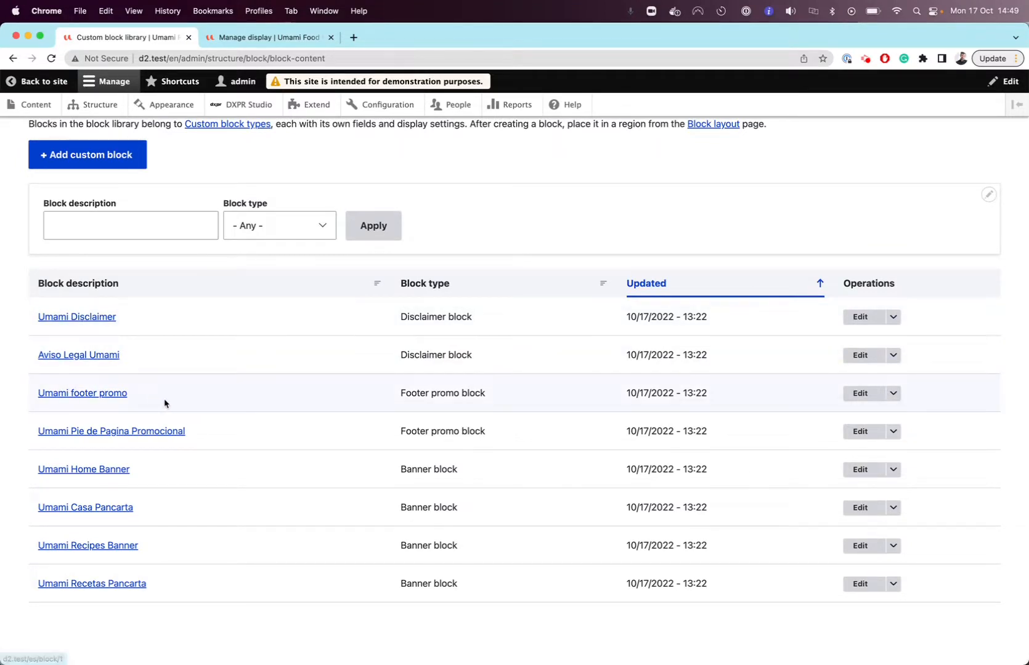
# Check the home page footer's disclaimer text against the Umami Disclaimer entry in the block library, and open the custom block types list.
pyautogui.click(234, 39)
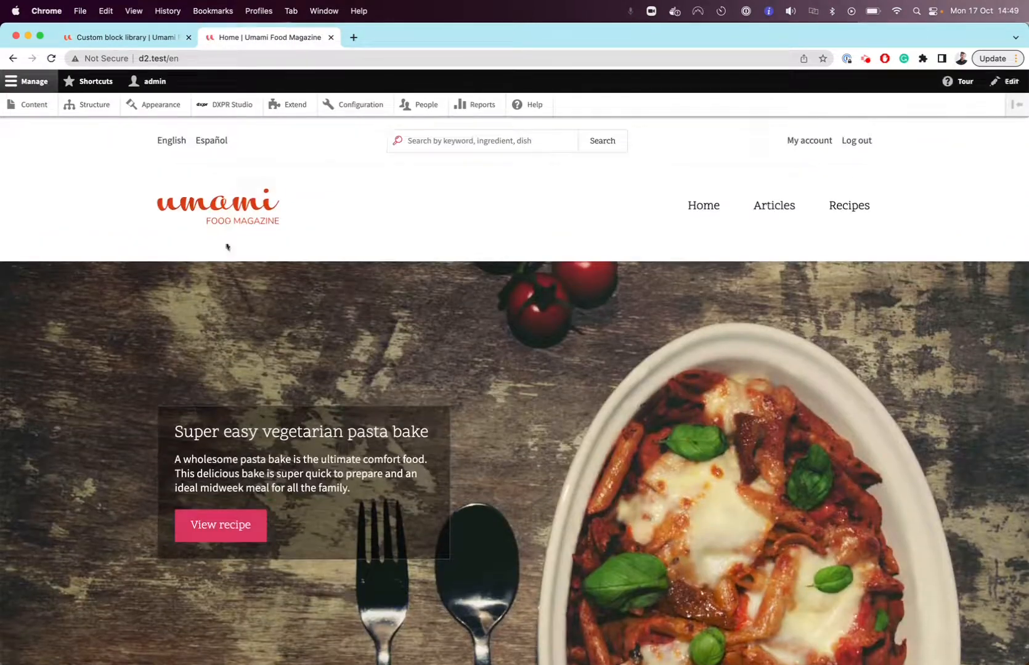
pyautogui.scroll(-20, 225, 246)
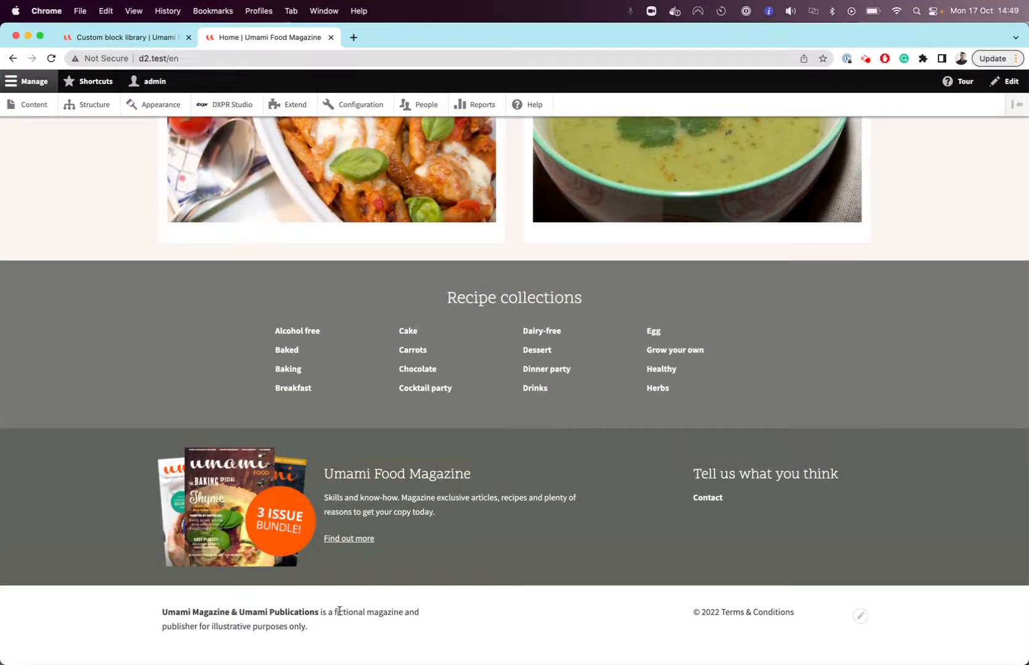
pyautogui.moveTo(319, 624); pyautogui.dragTo(142, 613)
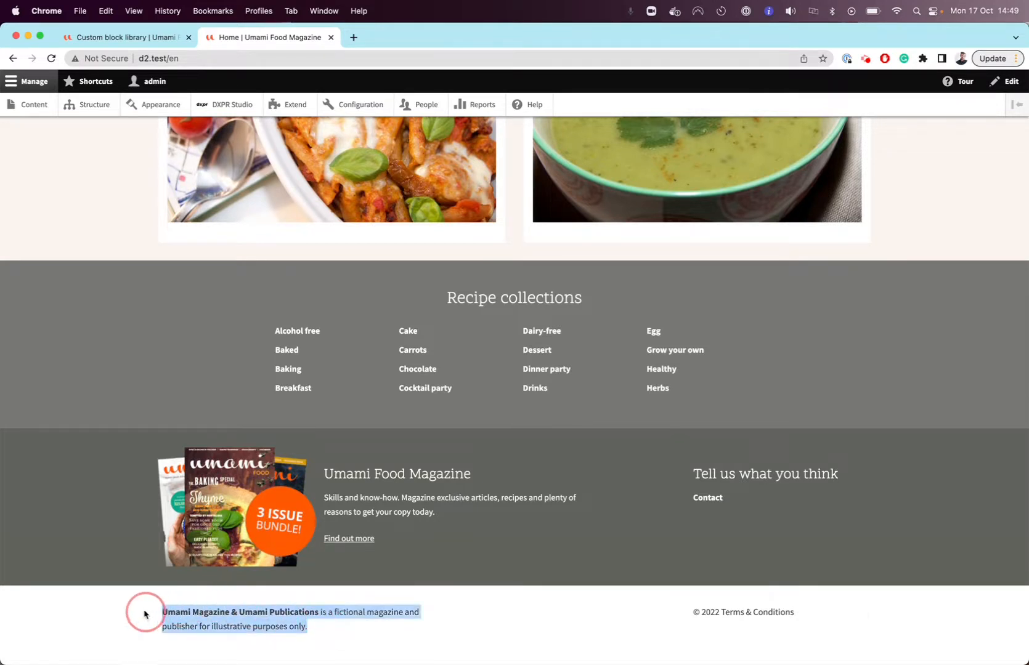
pyautogui.click(145, 617)
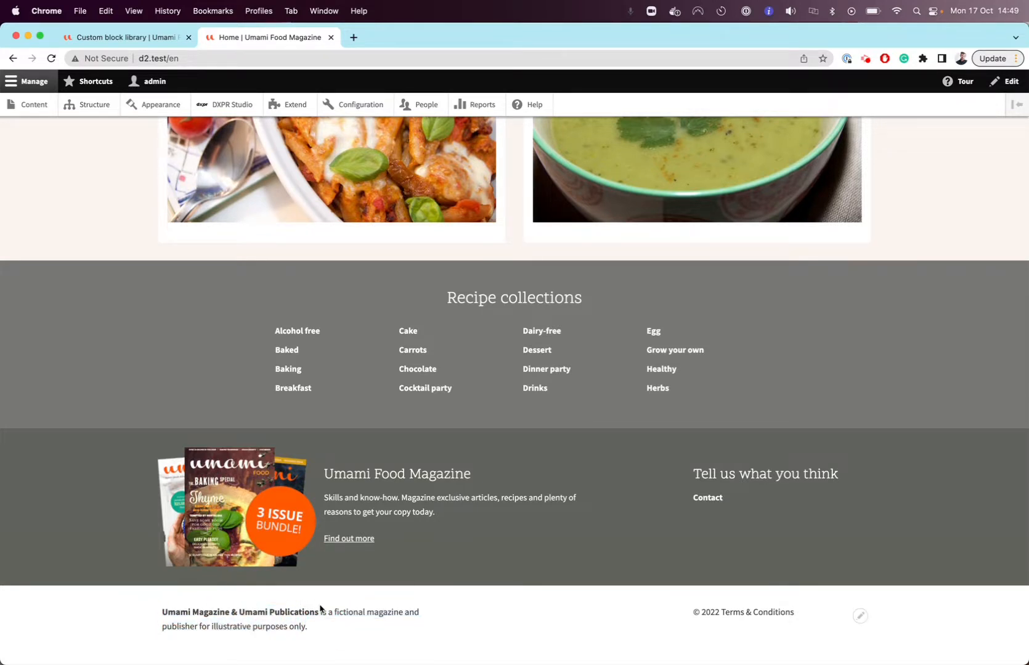
pyautogui.click(99, 39)
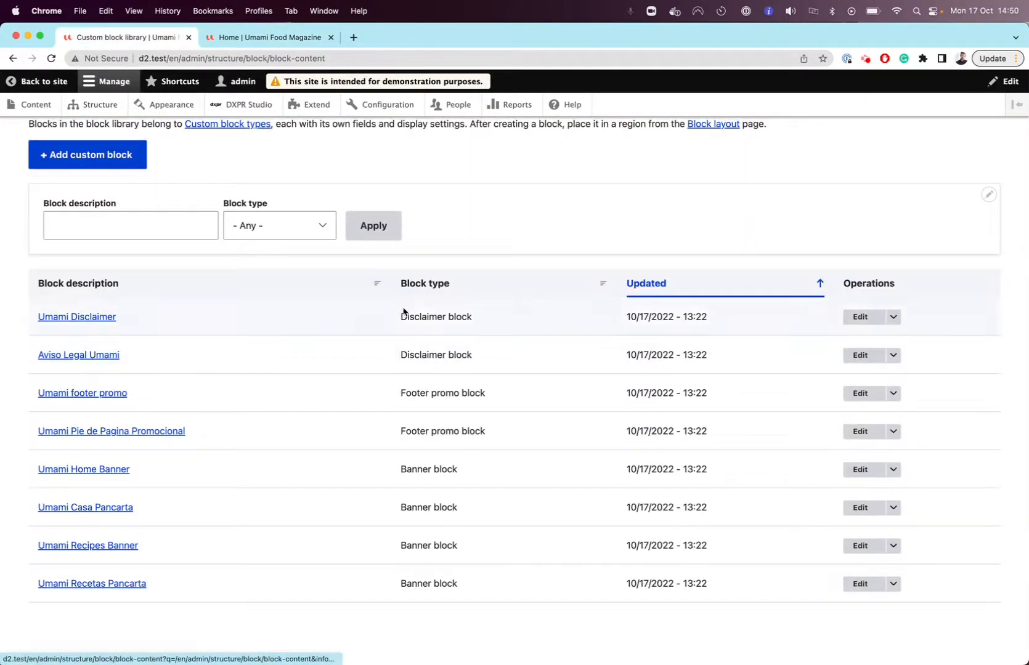
pyautogui.moveTo(401, 317); pyautogui.dragTo(473, 318)
pyautogui.scroll(3, 474, 318)
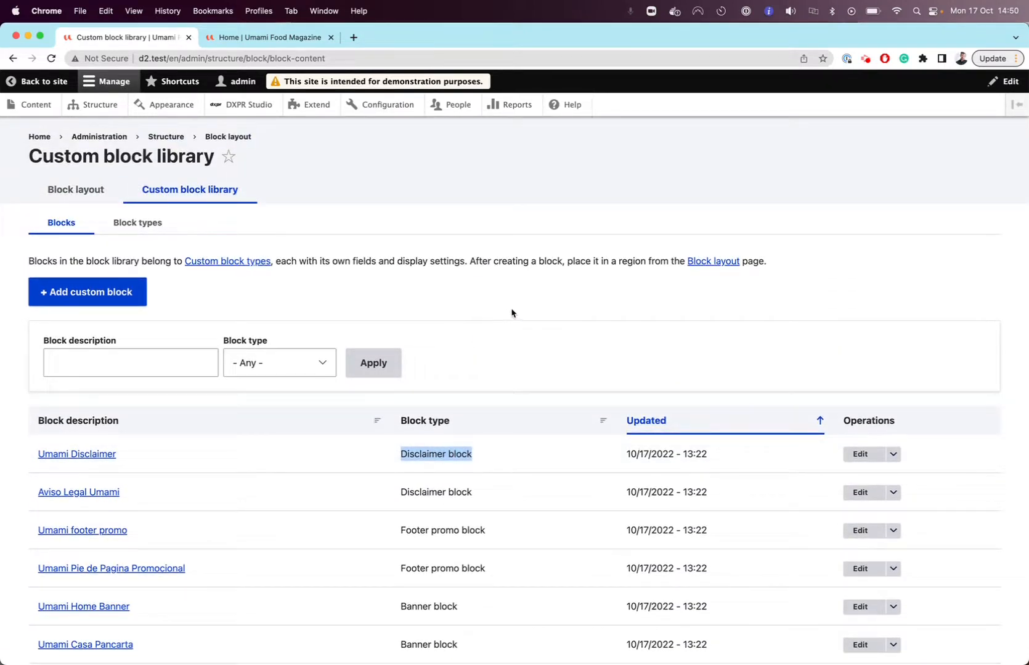
pyautogui.scroll(-2, 521, 390)
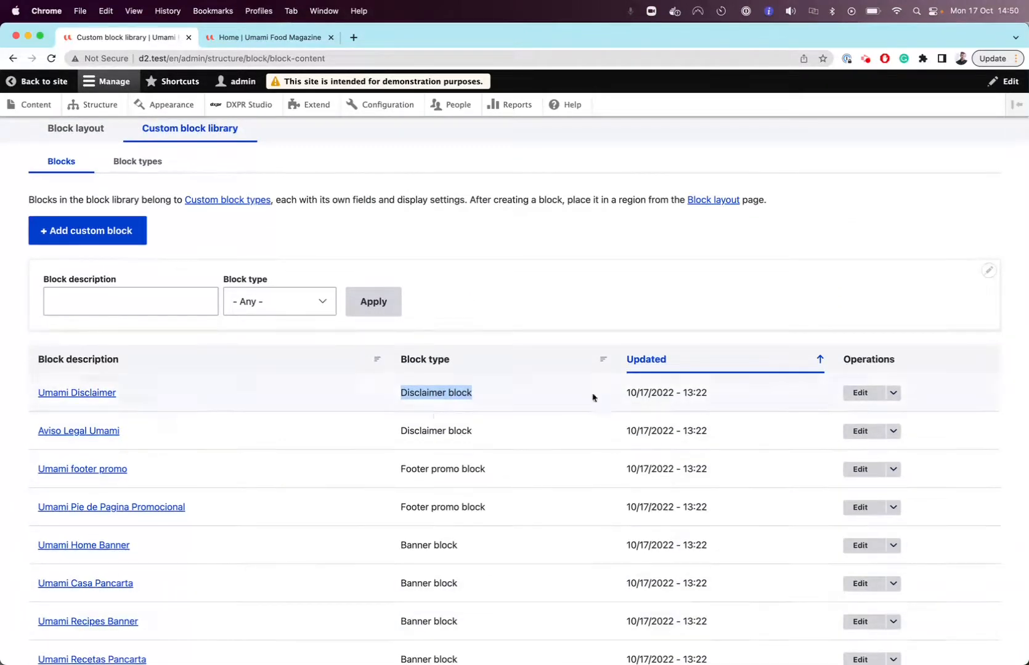
pyautogui.scroll(2, 345, 289)
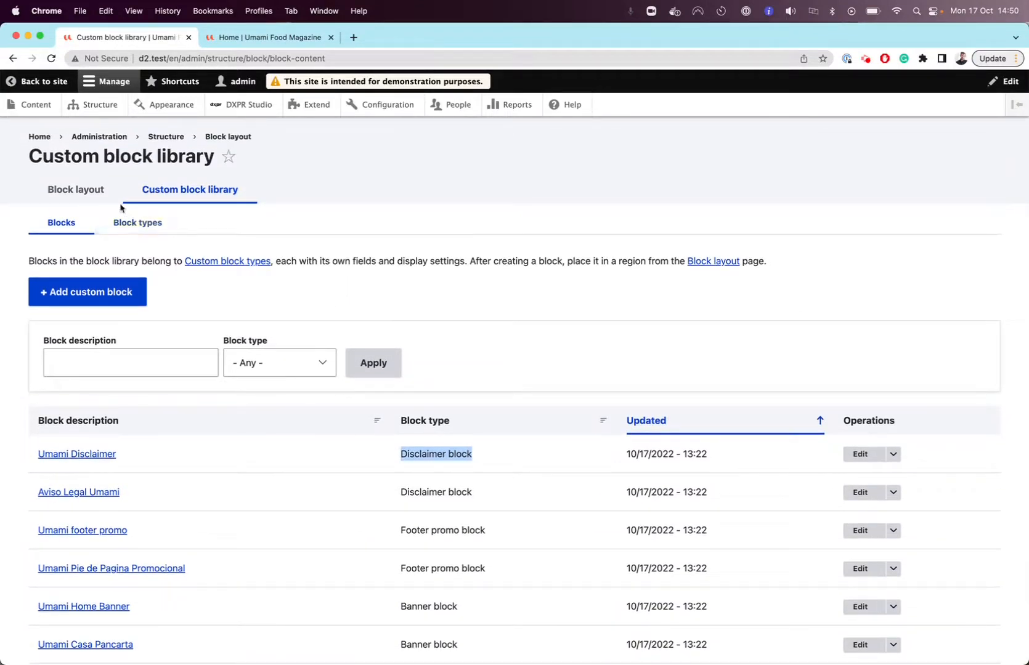
pyautogui.click(143, 232)
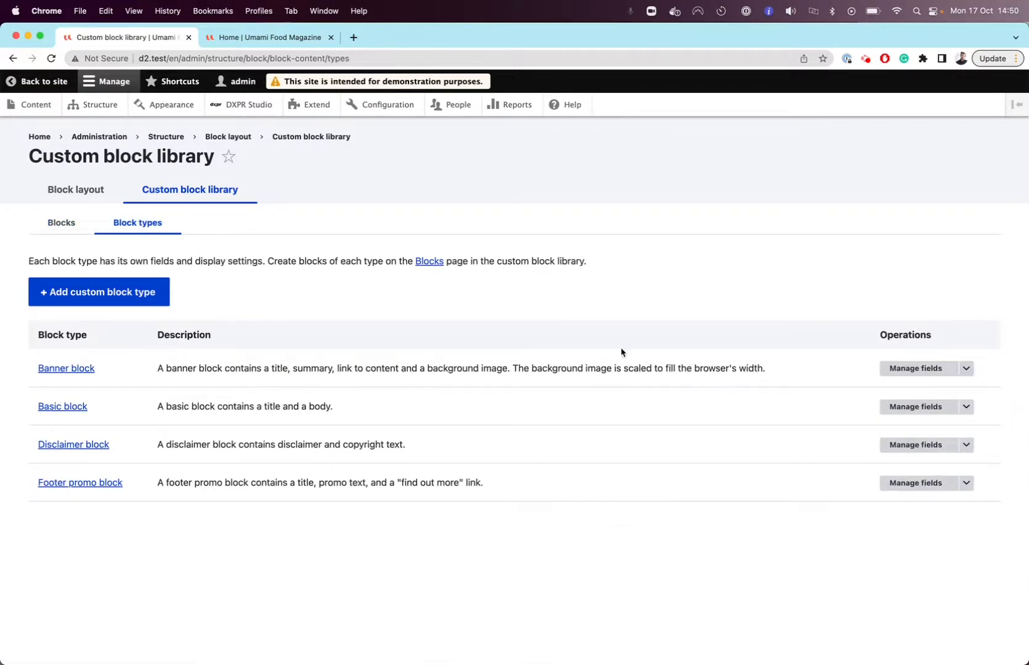
# Set the Copyright field's display format to DXPR Builder for the Disclaimer block type and save the display settings.
pyautogui.click(967, 446)
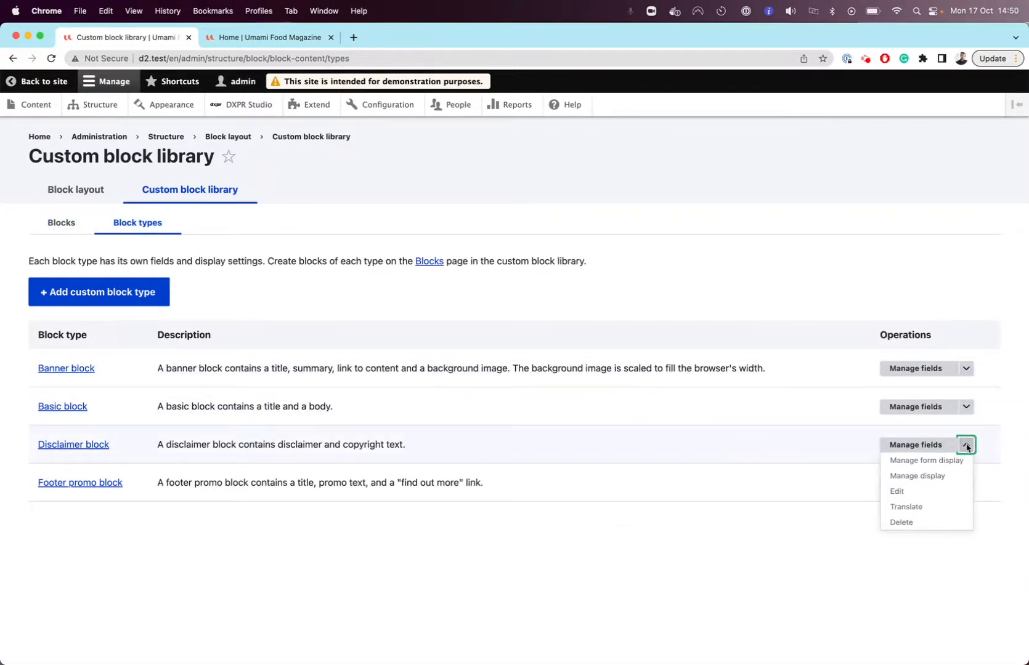
pyautogui.click(918, 476)
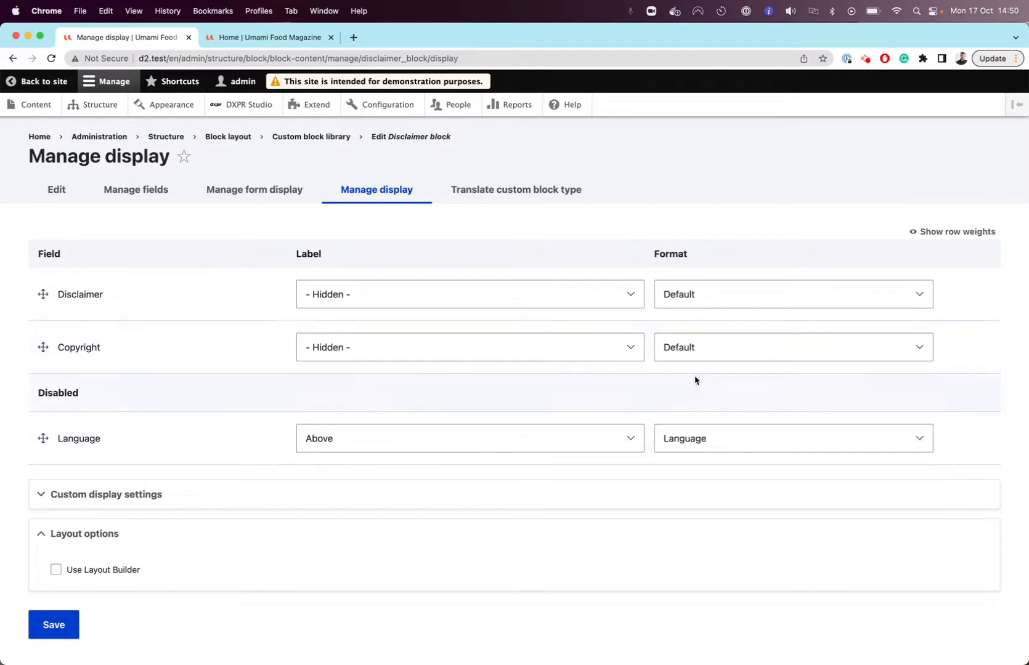
pyautogui.click(730, 359)
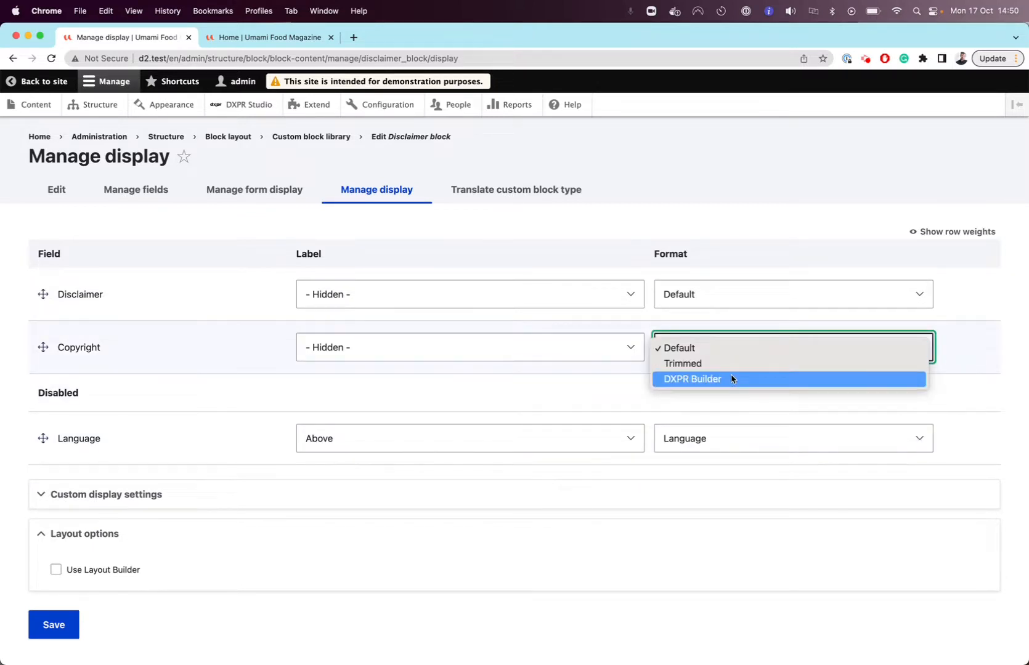
pyautogui.click(731, 379)
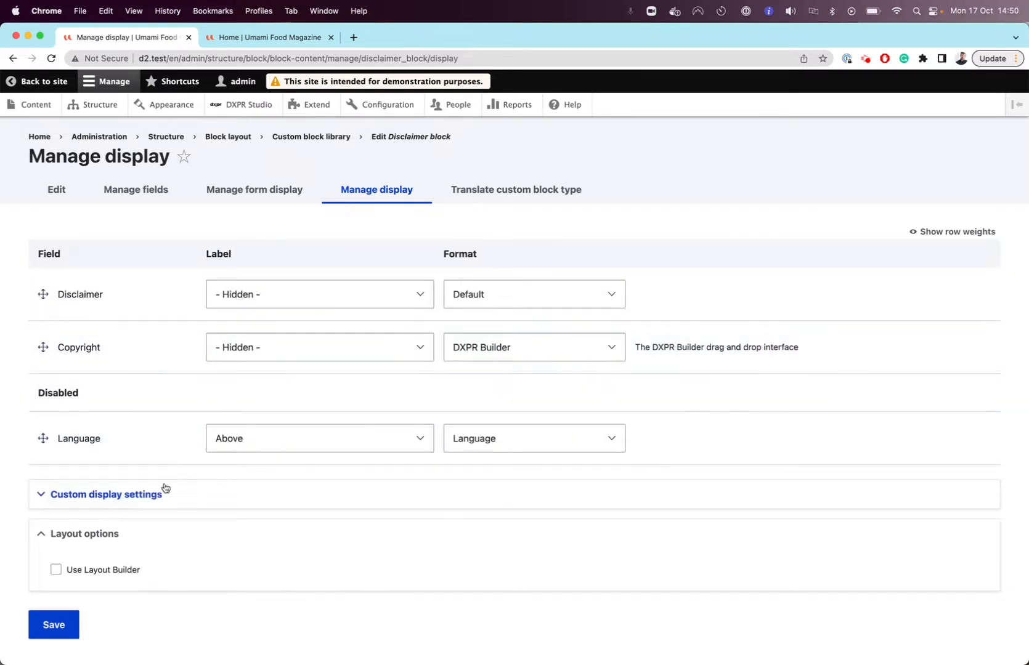
pyautogui.click(72, 624)
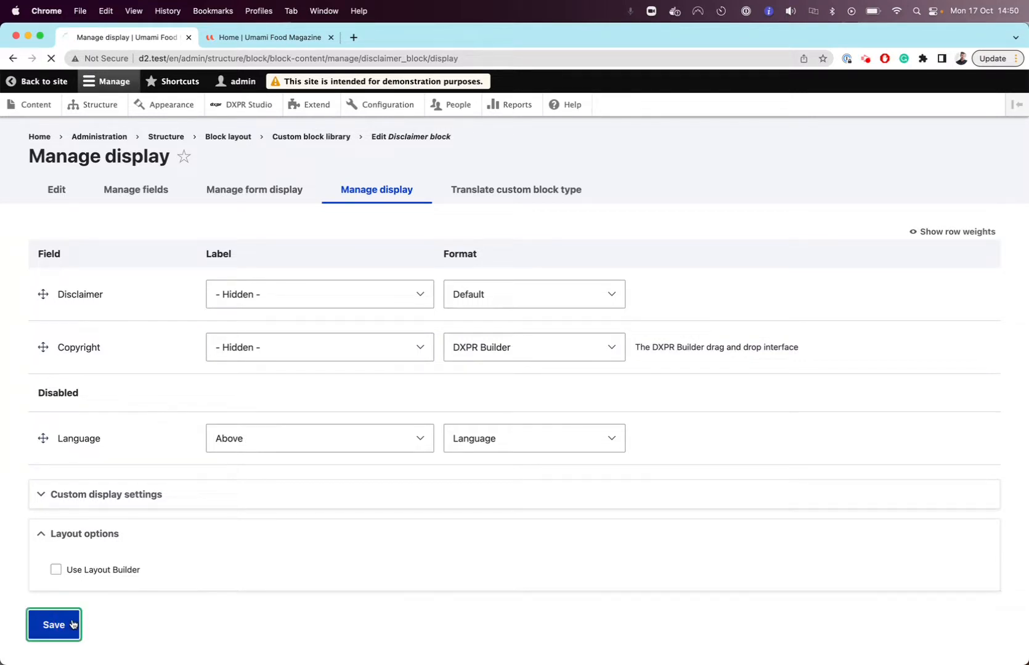
# Reload the home page and add an Image element to the copyright area in the footer.
pyautogui.click(294, 37)
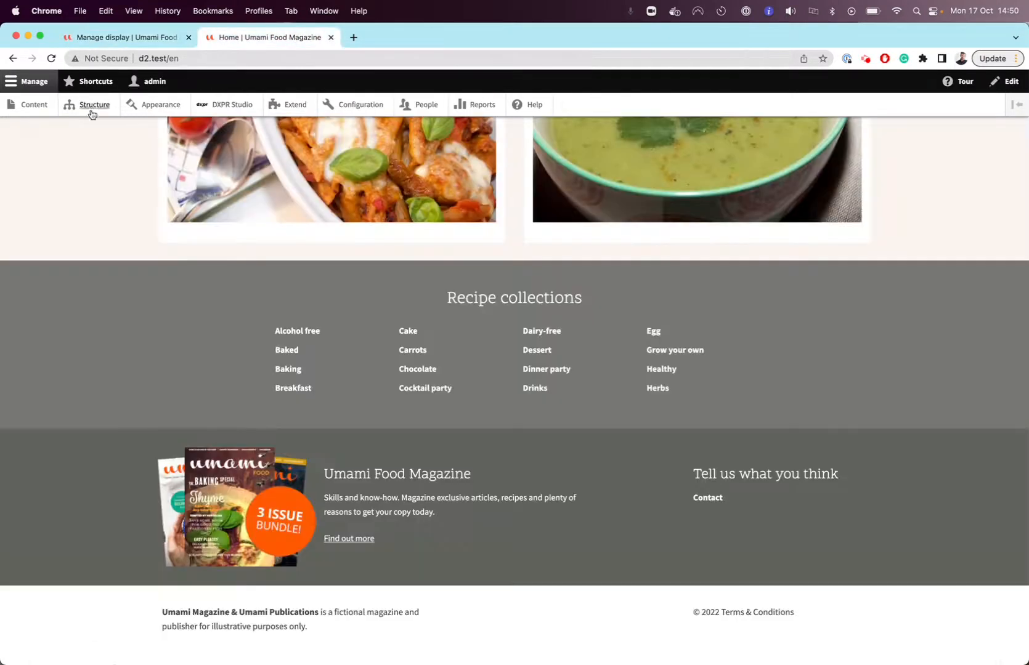
pyautogui.click(51, 58)
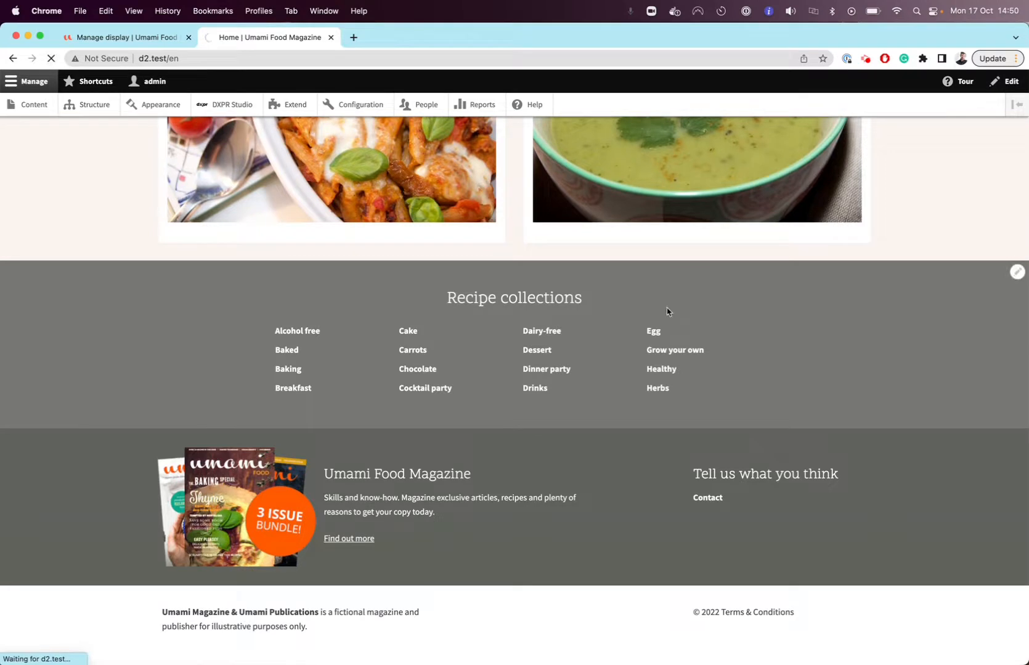
pyautogui.moveTo(721, 615)
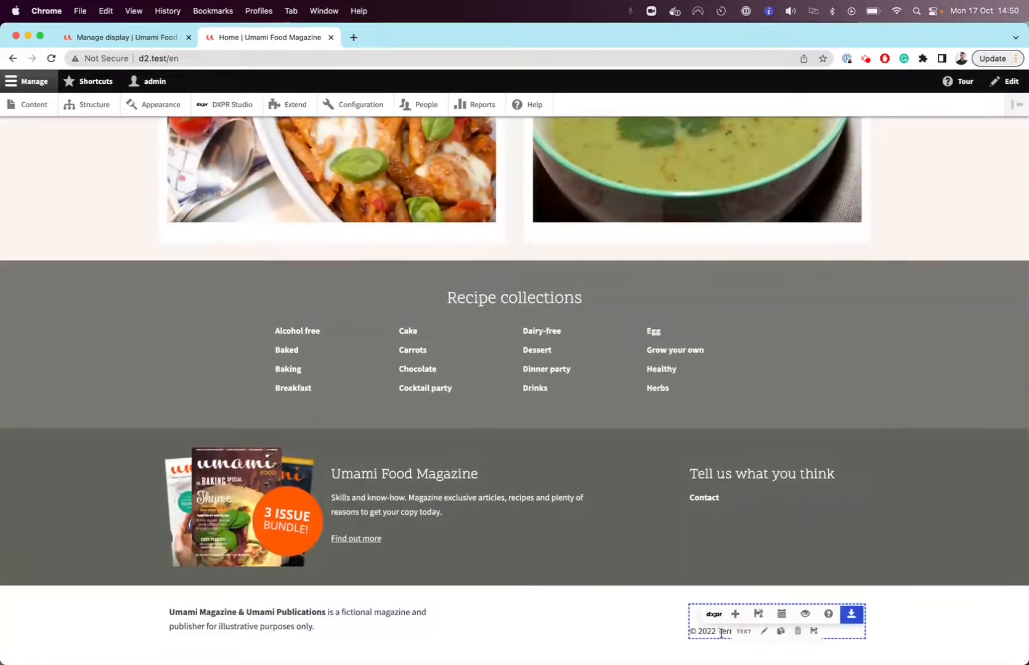
pyautogui.moveTo(686, 645)
pyautogui.click(735, 615)
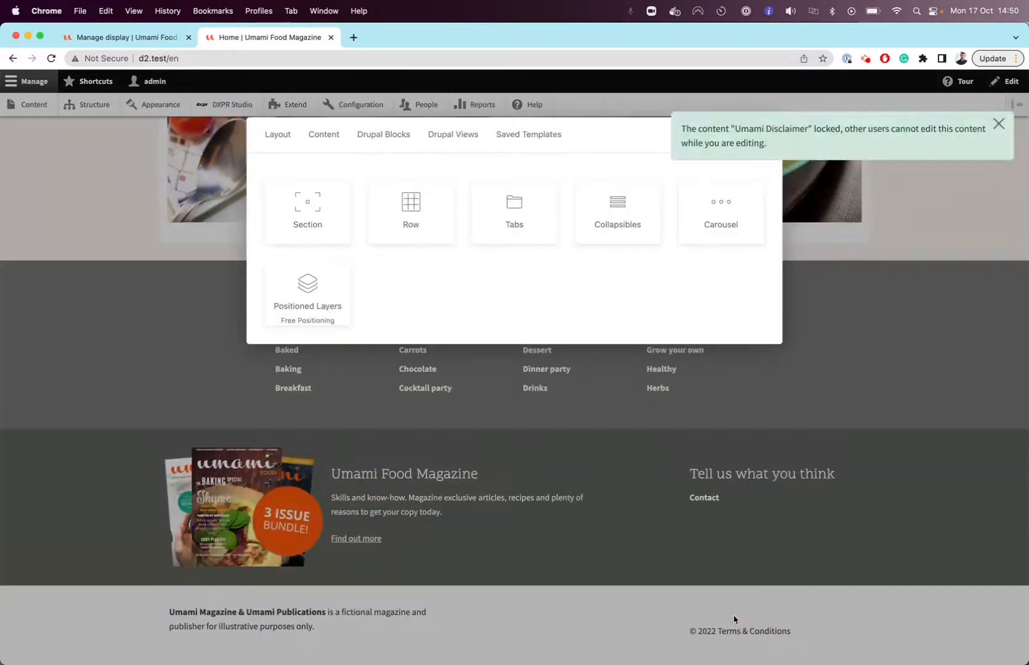
pyautogui.click(323, 138)
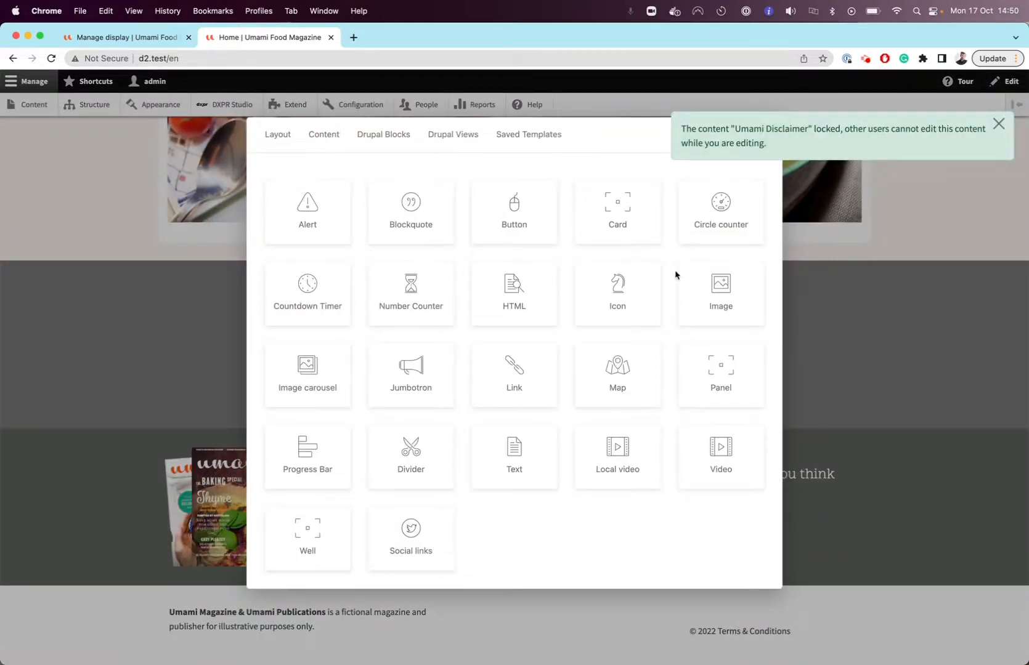
pyautogui.click(698, 280)
# Open dxpr.com in a new browser tab.
pyautogui.press('super+t')
pyautogui.write('dxpr.com')
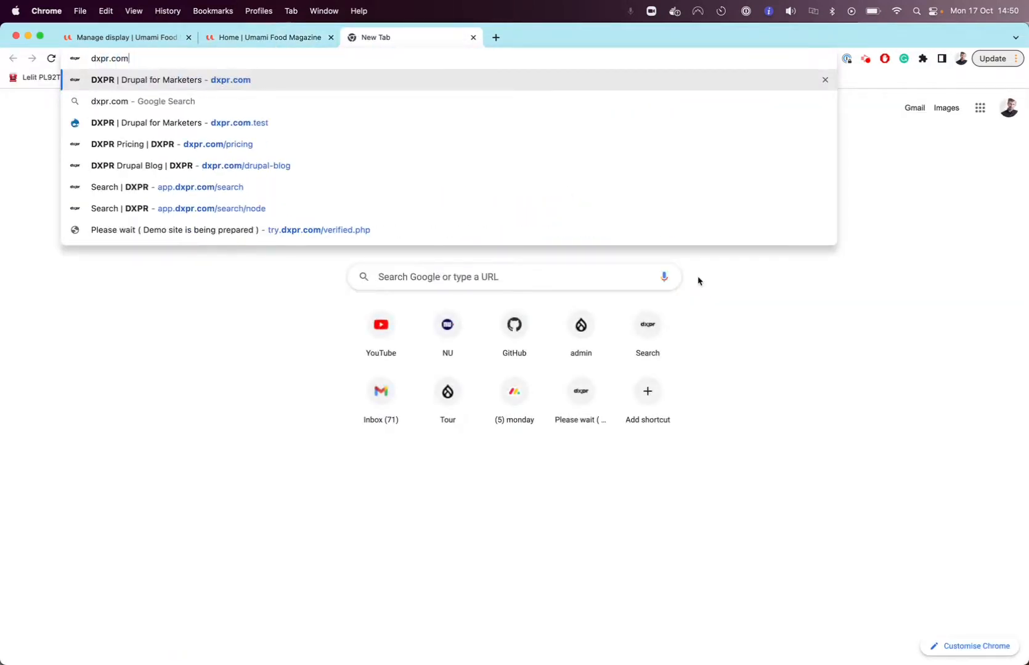
pyautogui.press('Return')
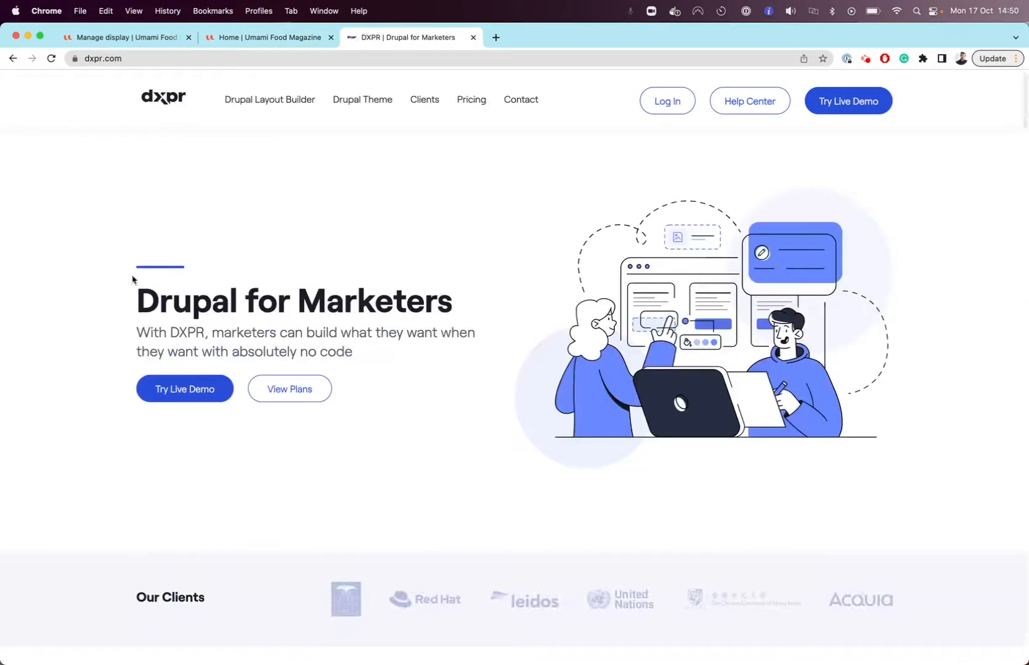
# Try to use the DXPR logo's link address as the footer image's URL.
pyautogui.rightClick(169, 105)
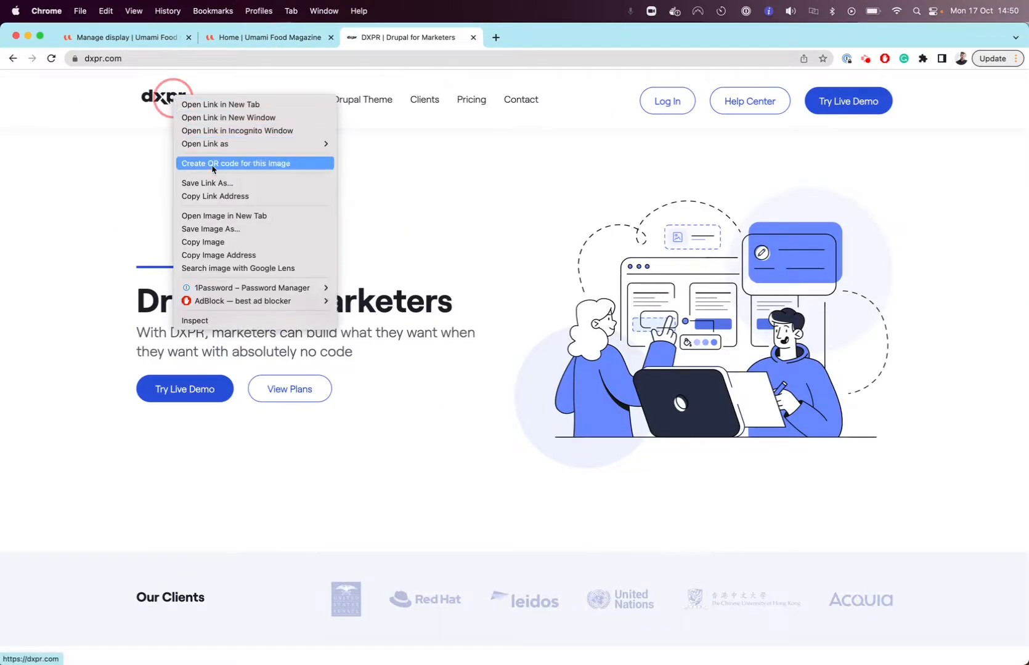
pyautogui.click(263, 196)
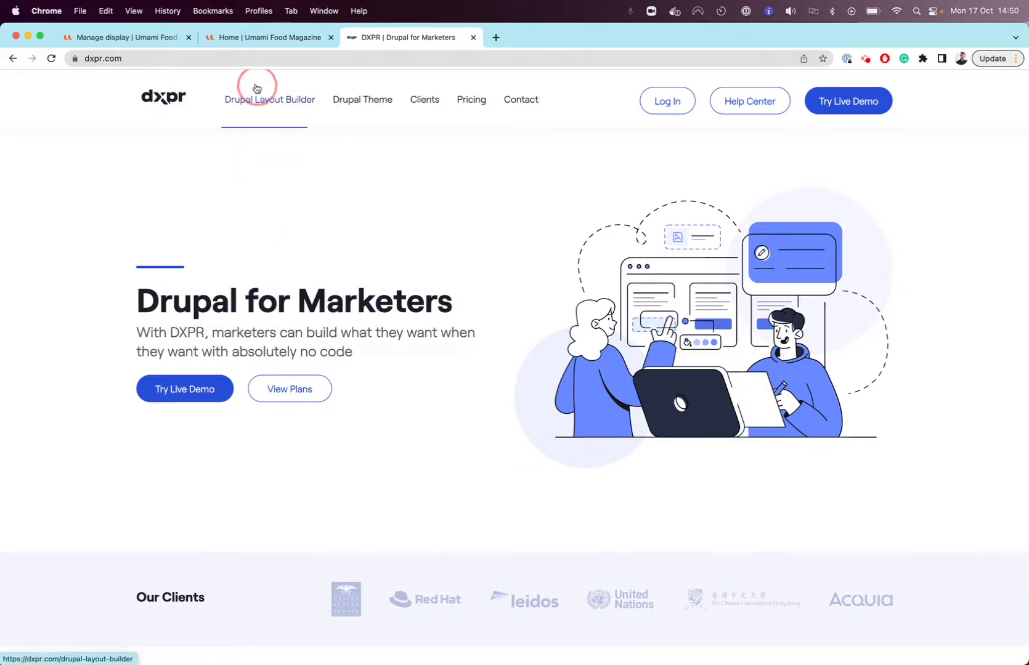
pyautogui.click(156, 46)
pyautogui.click(225, 46)
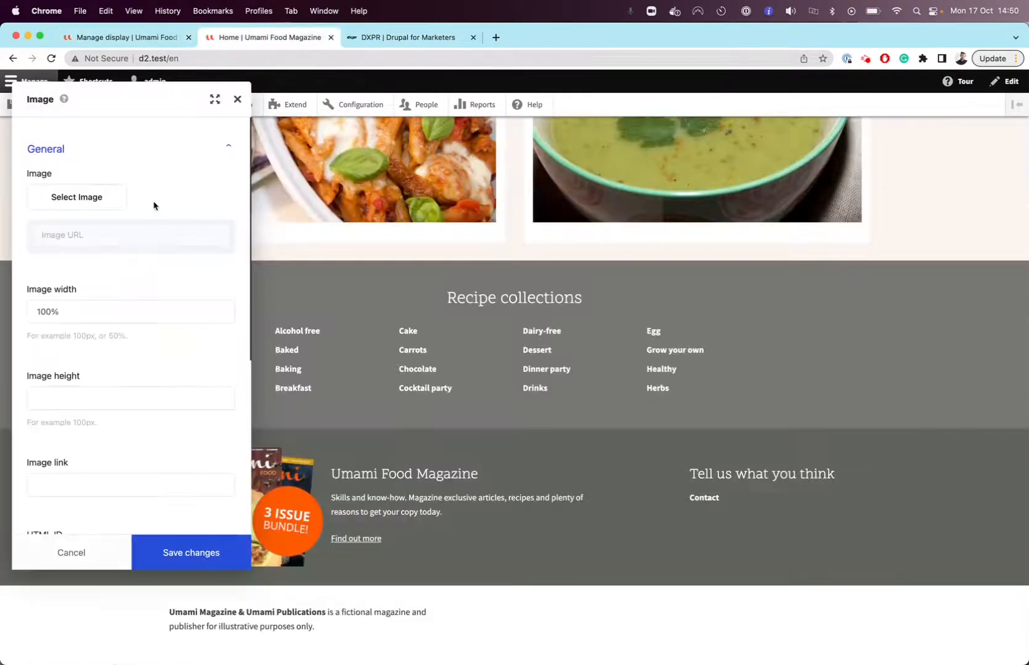
pyautogui.click(146, 235)
pyautogui.press('super+v')
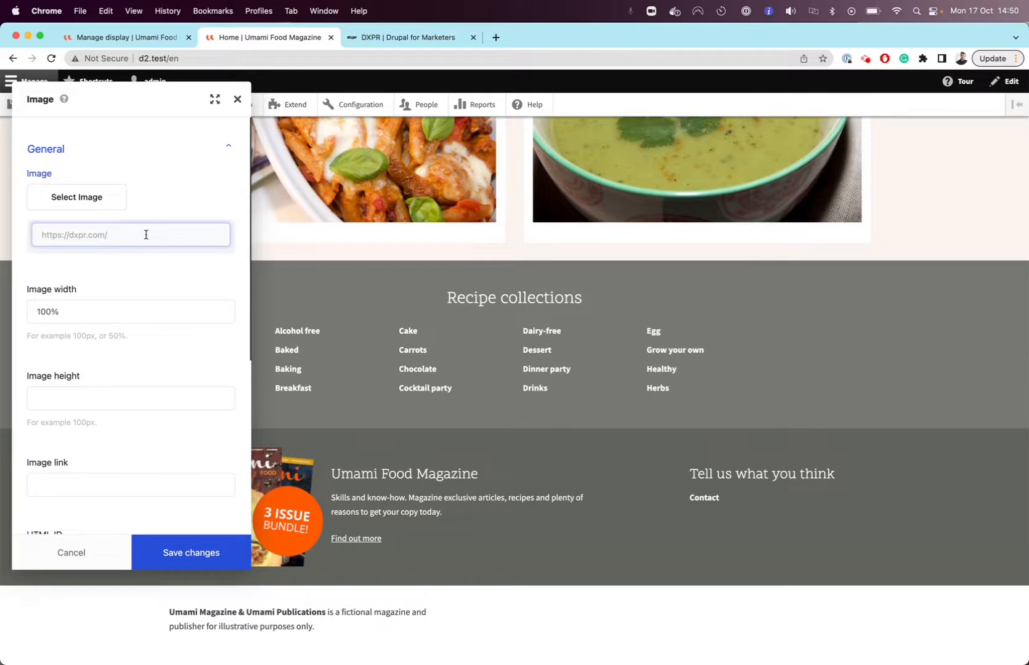
# Copy the image address of the DXPR logo from dxpr.com and replace the footer image's URL with it.
pyautogui.click(377, 37)
pyautogui.rightClick(155, 94)
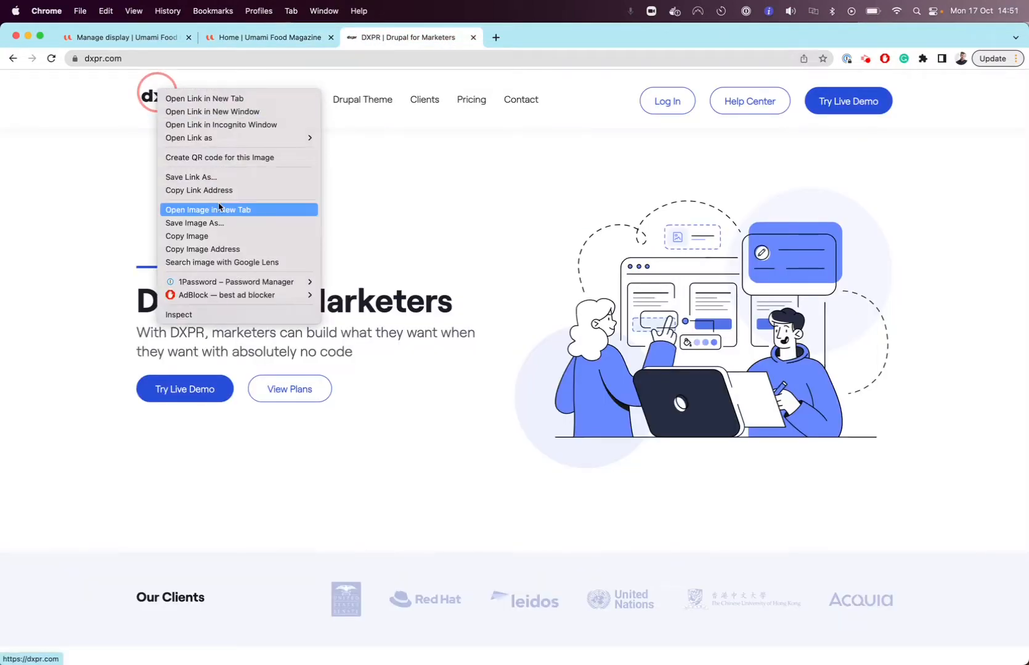
pyautogui.click(211, 249)
pyautogui.click(220, 41)
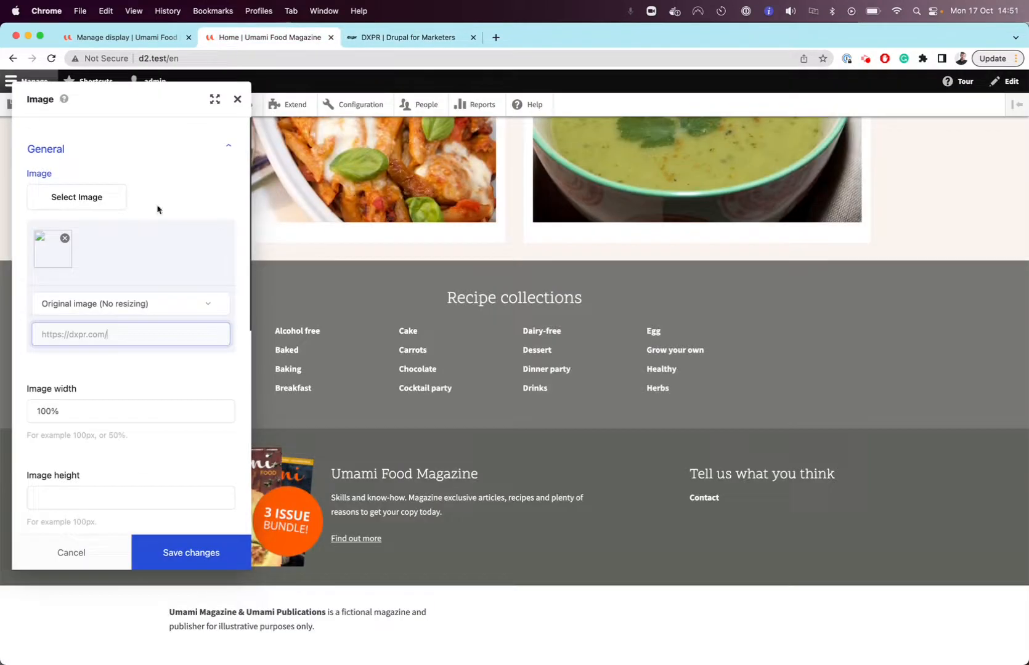
pyautogui.press('super+a')
pyautogui.press('super+v')
# Adjust the image width so the DXPR logo shows at a small, readable size, and save the image settings.
pyautogui.click(59, 413)
pyautogui.press('BackSpace')
pyautogui.click(100, 406)
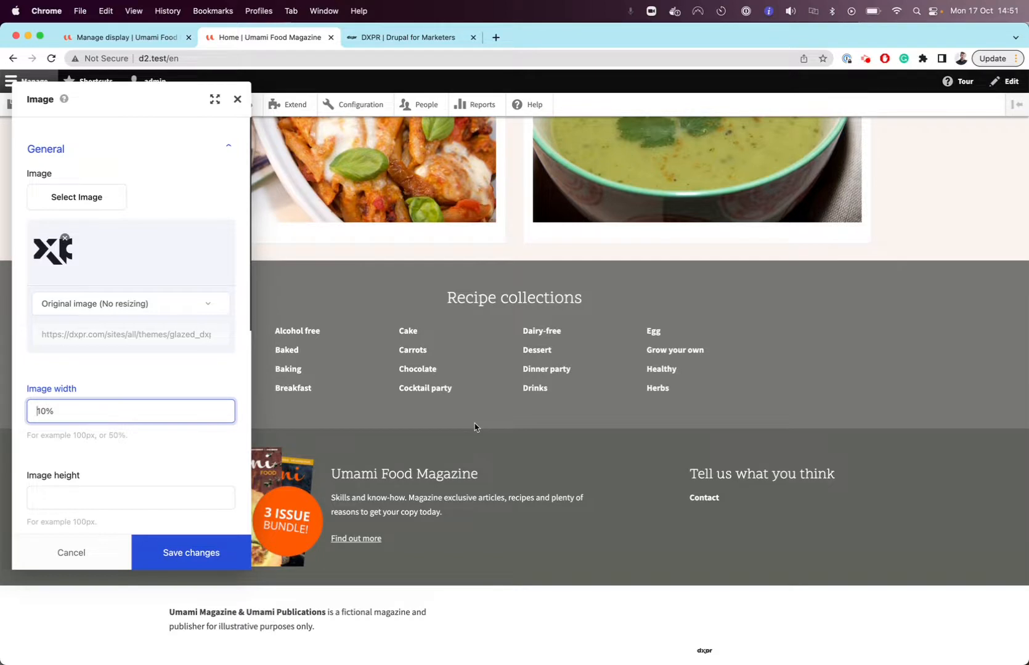
pyautogui.moveTo(56, 412); pyautogui.dragTo(16, 413)
pyautogui.write('10')
pyautogui.click(193, 559)
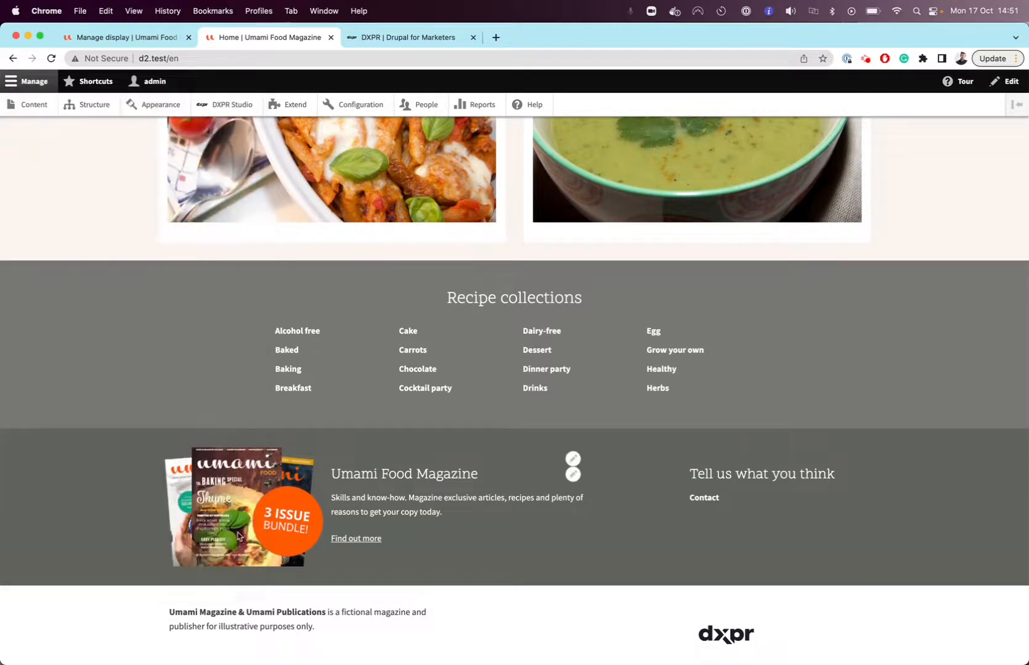
# Save the edited copyright content in the footer and check the save notification.
pyautogui.scroll(-2, 572, 443)
pyautogui.moveTo(812, 567)
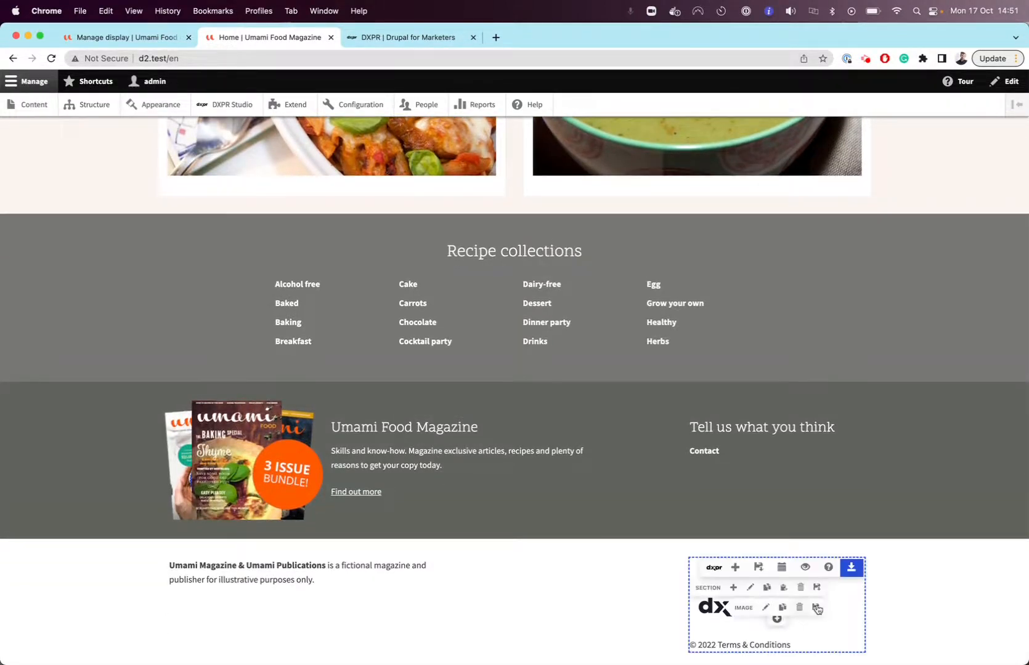
pyautogui.click(851, 574)
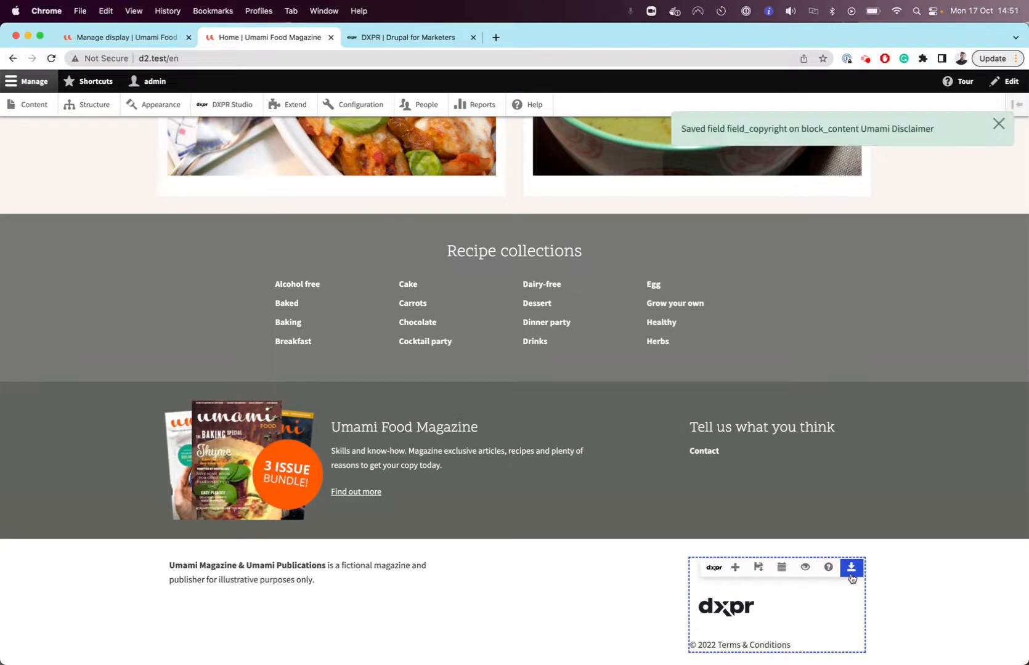
pyautogui.moveTo(682, 129); pyautogui.dragTo(924, 134)
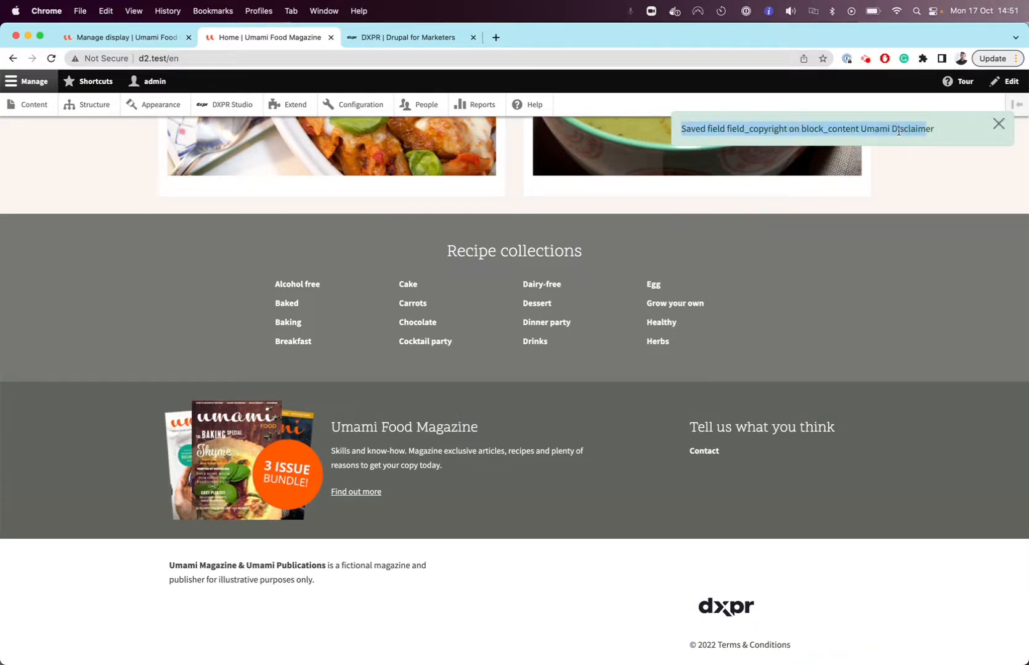
# Return to the Disclaimer block's display settings, set the Disclaimer field's format to DXPR Builder and save.
pyautogui.click(386, 38)
pyautogui.click(153, 39)
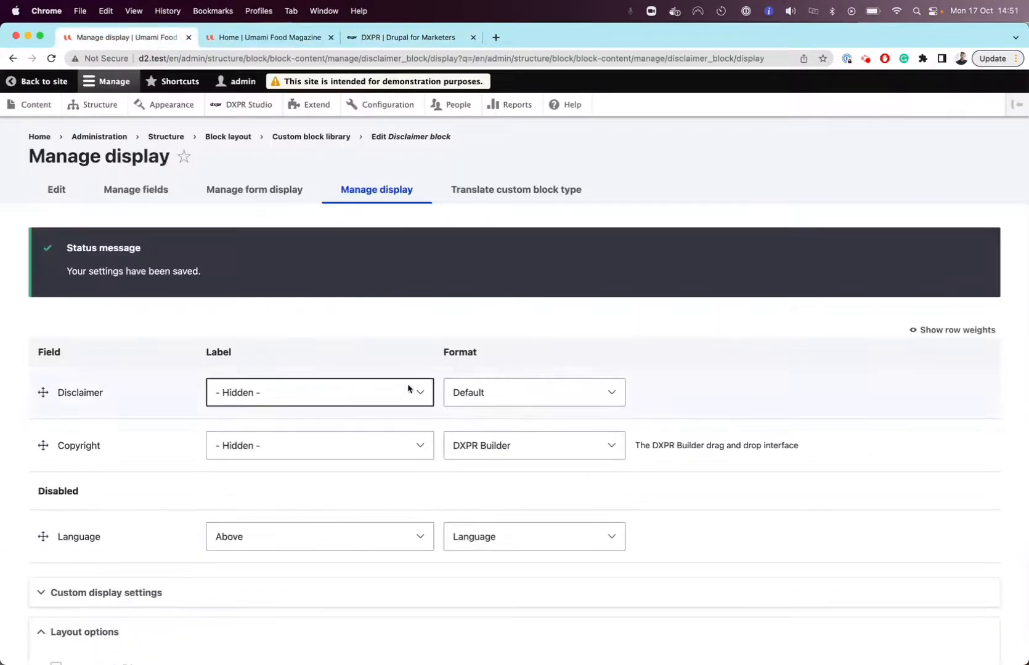
pyautogui.click(493, 402)
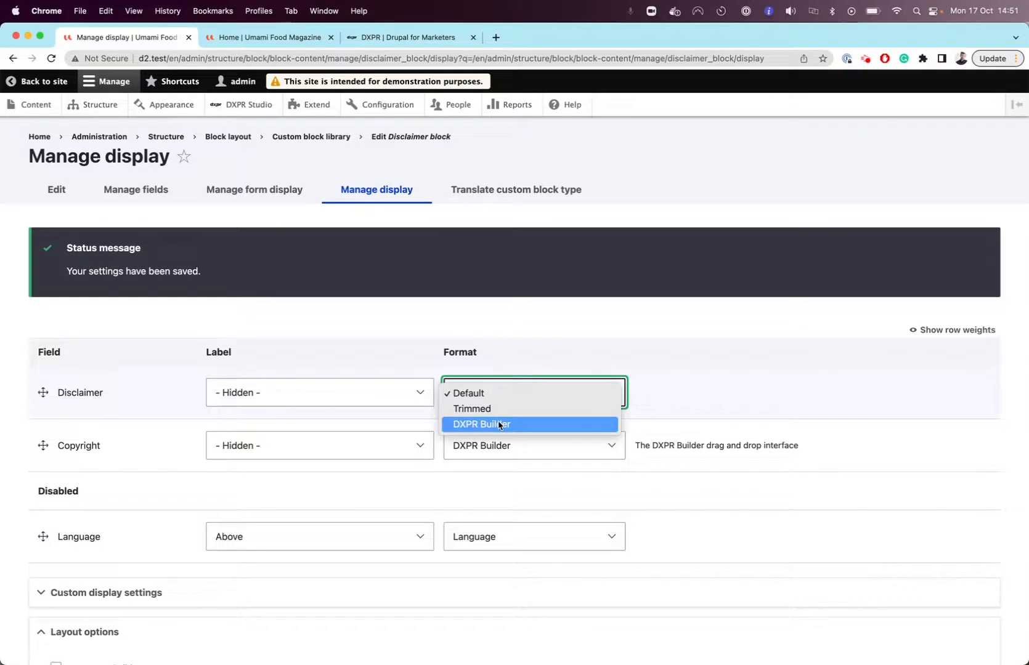
pyautogui.click(499, 425)
pyautogui.scroll(-5, 498, 425)
pyautogui.click(32, 585)
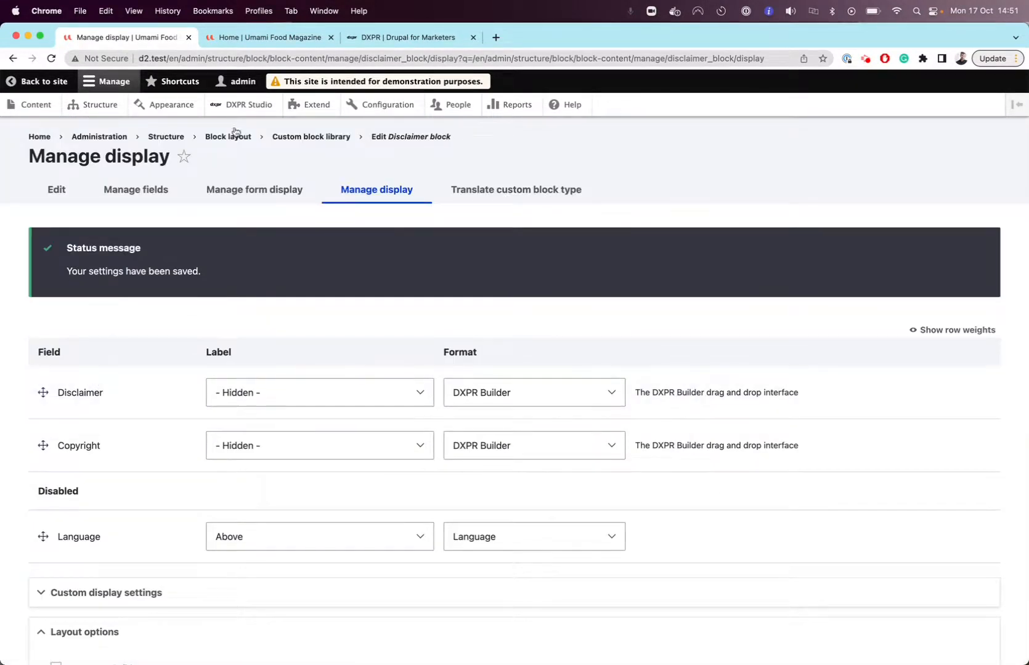
# Reload the home page and check the footer's disclaimer text for the builder's editing controls.
pyautogui.click(269, 37)
pyautogui.press('super+r')
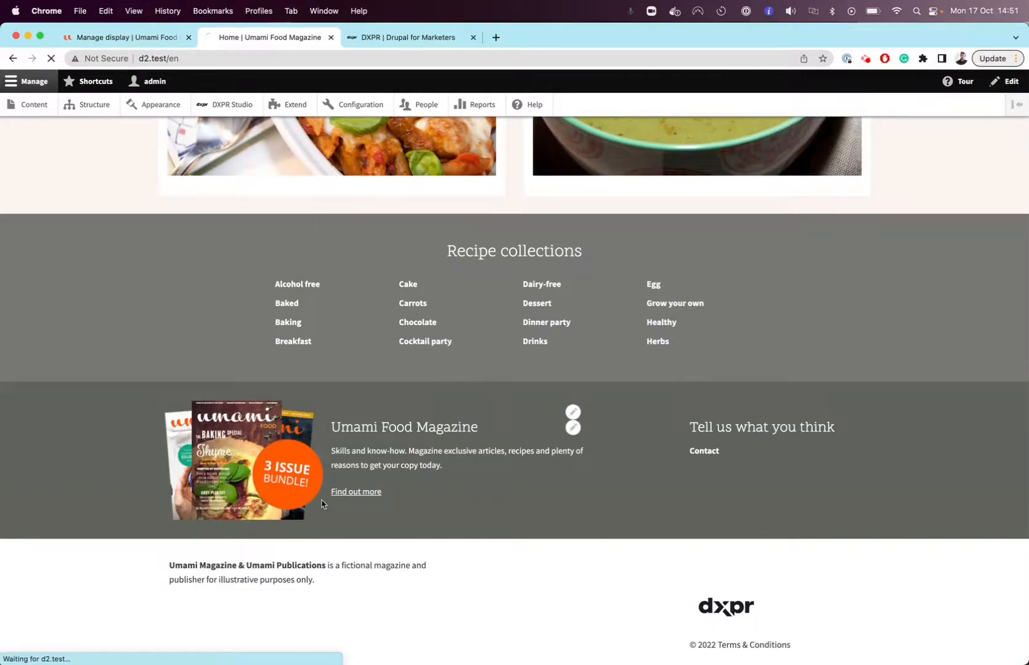
pyautogui.scroll(-20, 558, 511)
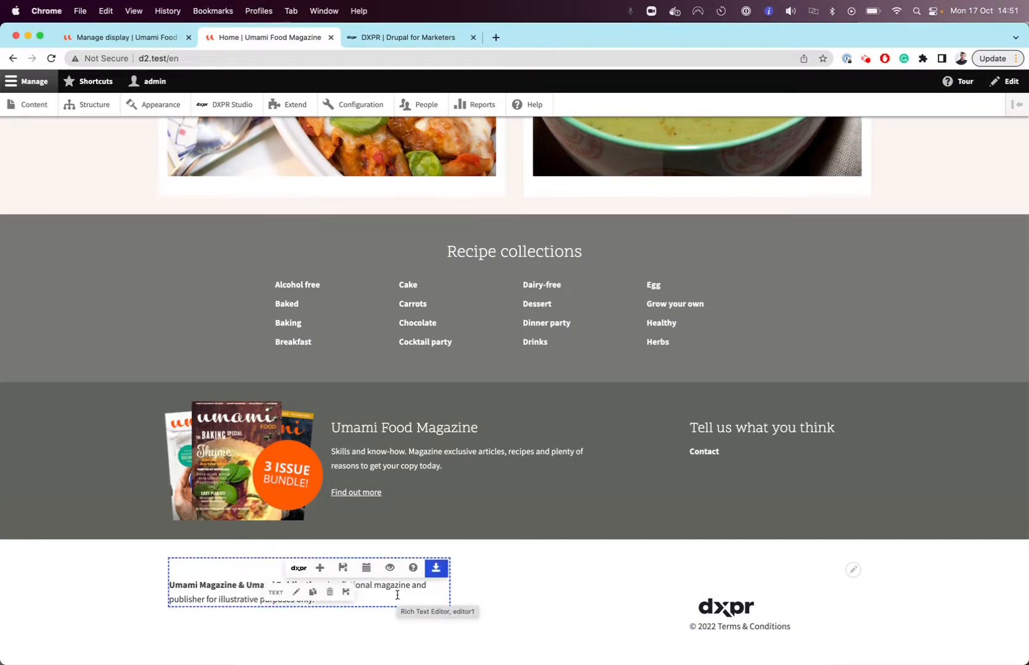
pyautogui.scroll(10, 398, 595)
pyautogui.scroll(-10, 397, 595)
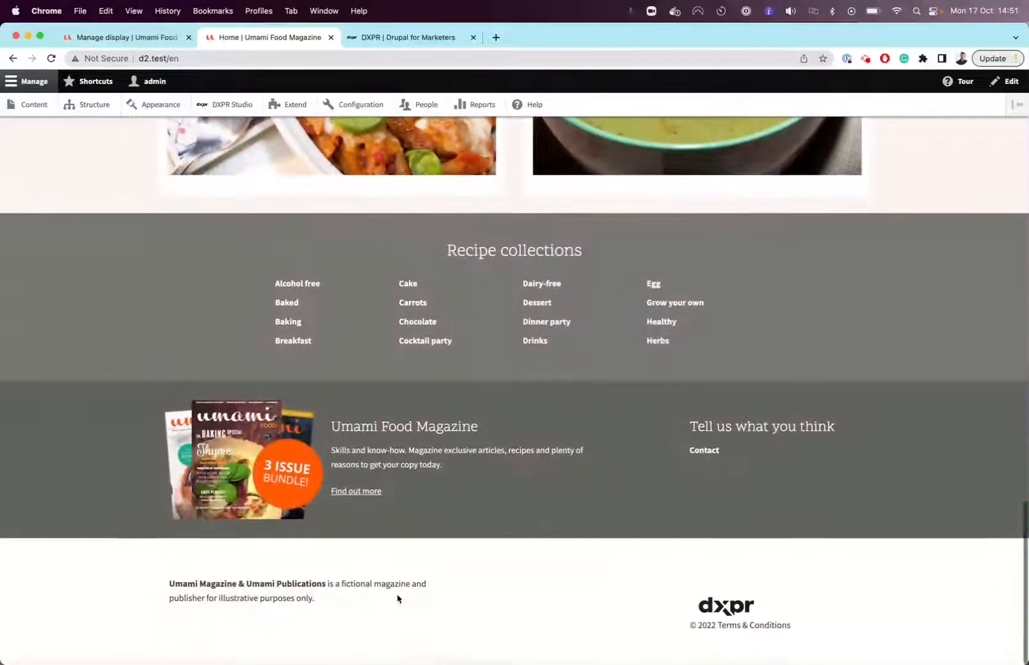
# Open the Vegan chocolate and nut brownies recipe from the home page and examine its recipe instruction text.
pyautogui.scroll(10, 797, 616)
pyautogui.scroll(10, 797, 616)
pyautogui.scroll(-6, 796, 615)
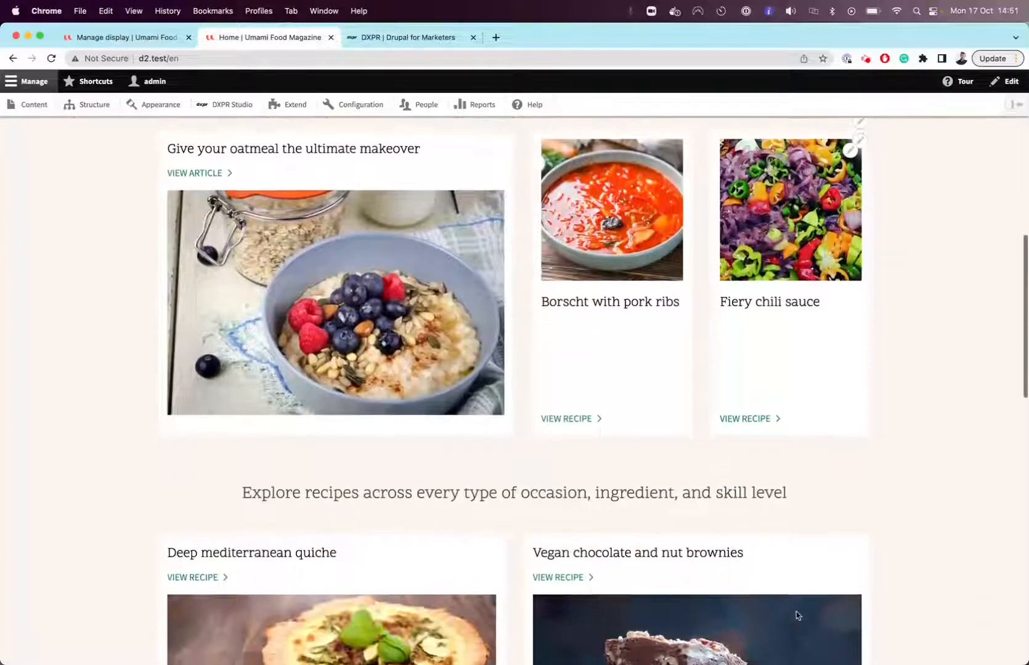
pyautogui.scroll(-5, 796, 611)
pyautogui.click(576, 345)
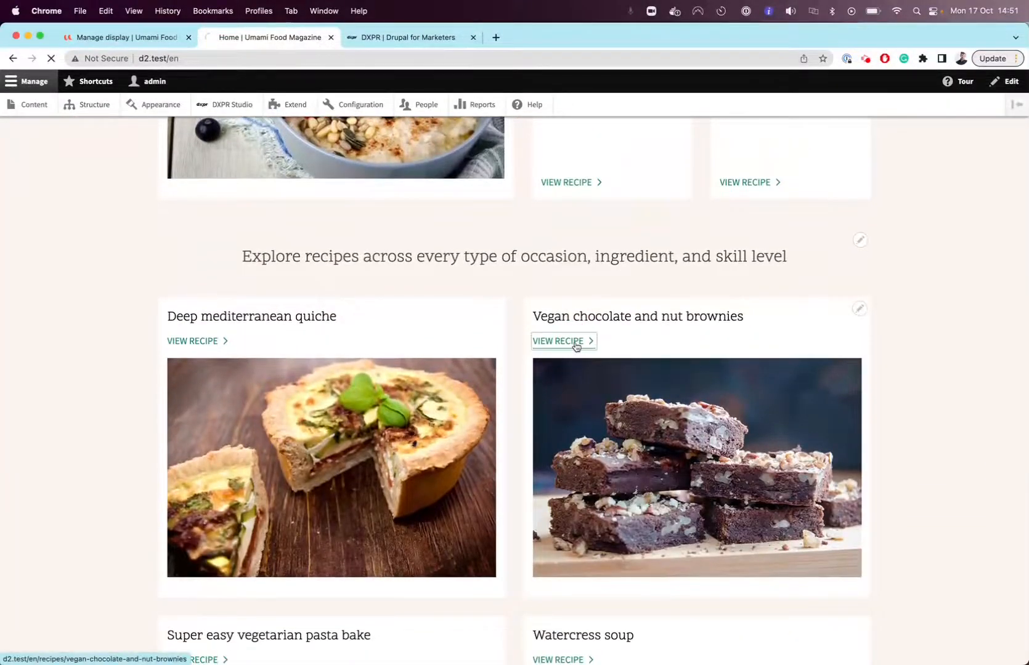
pyautogui.scroll(-5, 355, 459)
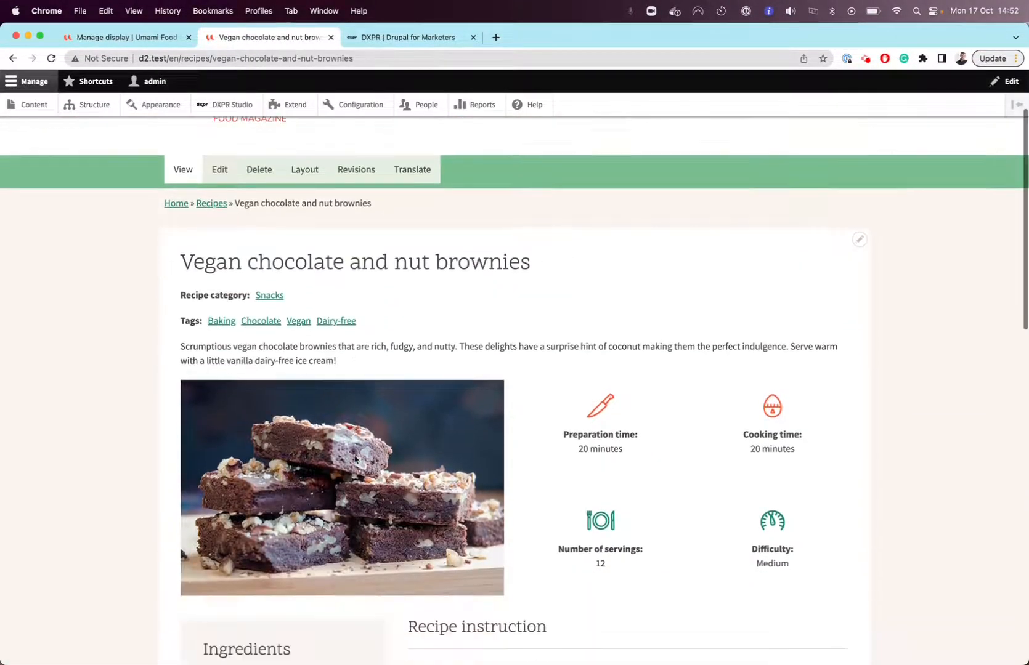
pyautogui.scroll(-5, 355, 459)
pyautogui.moveTo(679, 576); pyautogui.dragTo(433, 175)
pyautogui.click(433, 176)
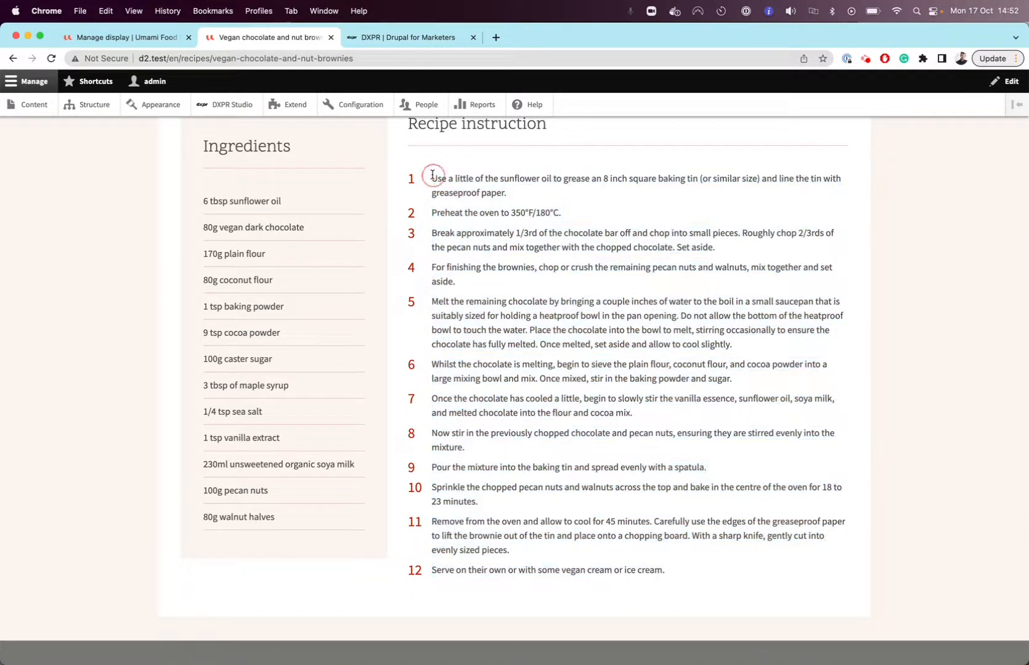
pyautogui.scroll(10, 432, 176)
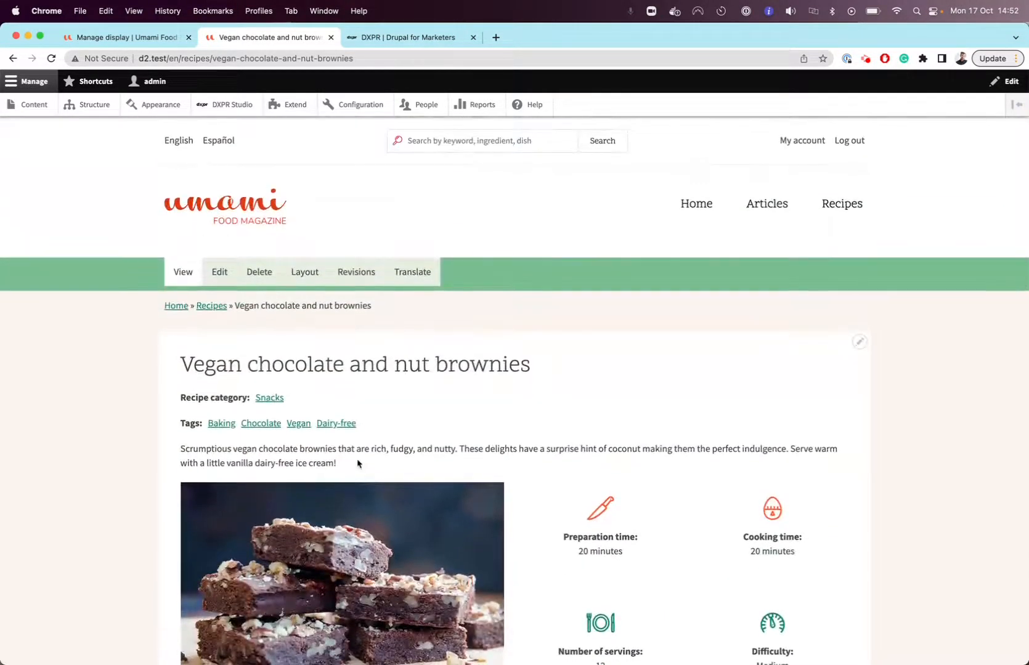